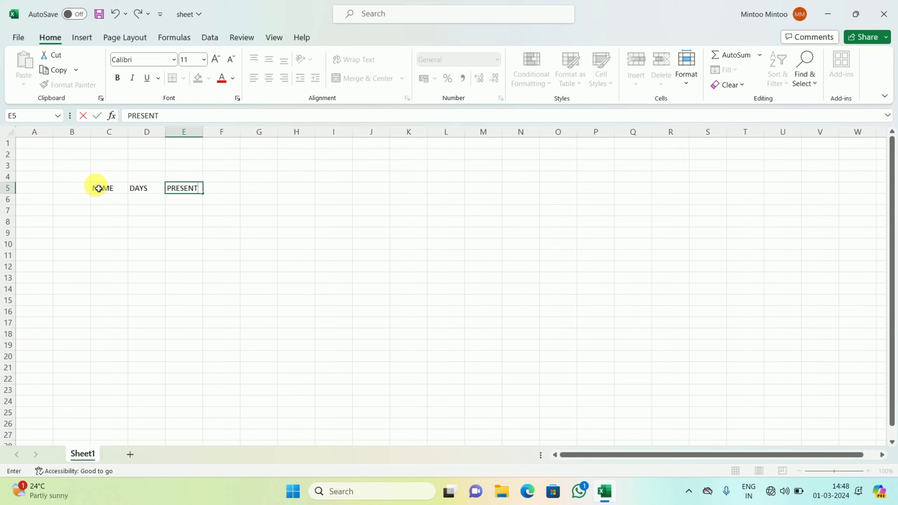
Continue the header row with ABSENT, SALARY and GROSS SALARY in cells F5 to H5
key(Tab)
text(ABS)
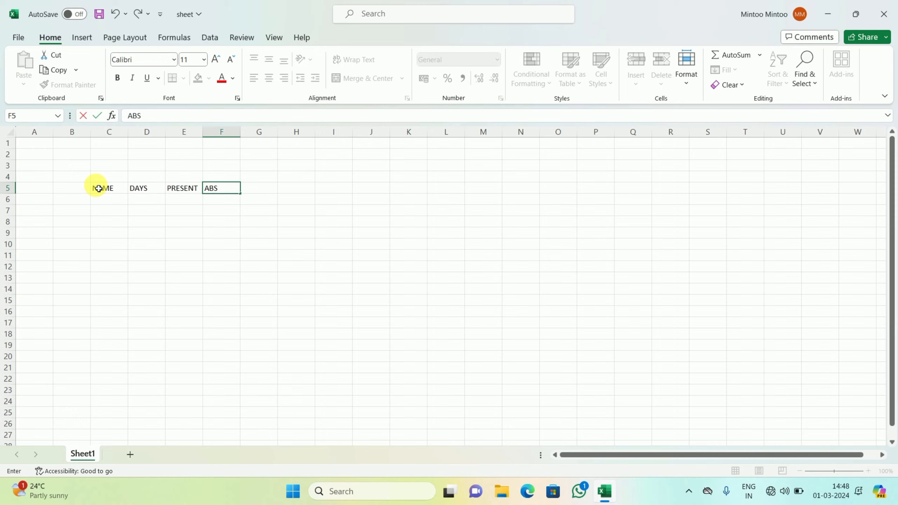
text(ENT)
key(Tab)
text(SALARY)
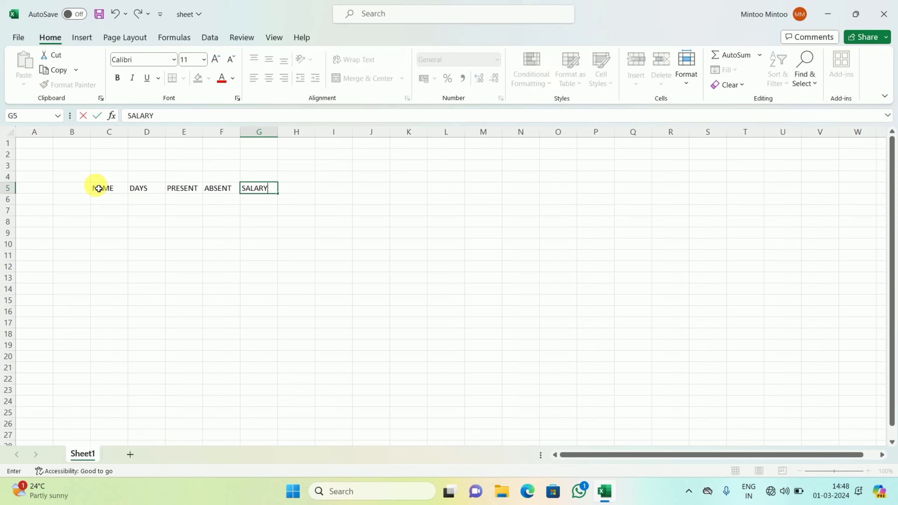
key(Tab)
text(G)
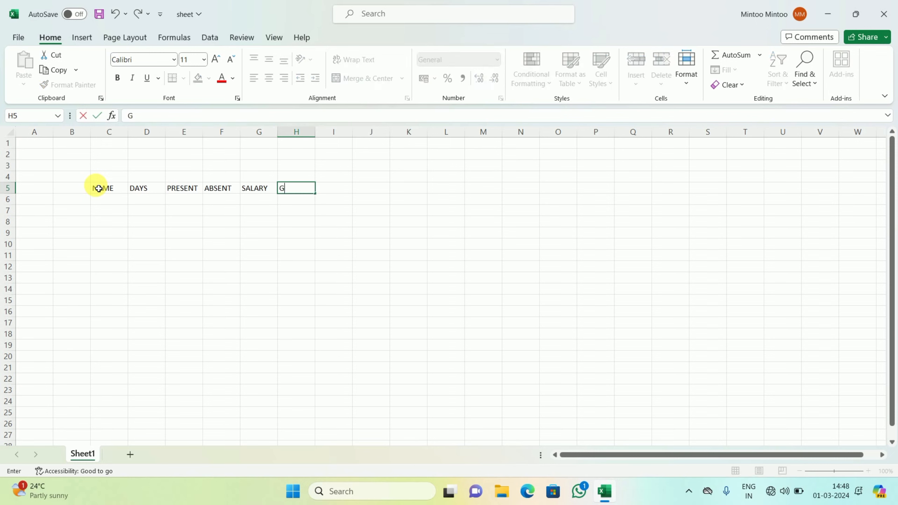
text(ROSS SALARY)
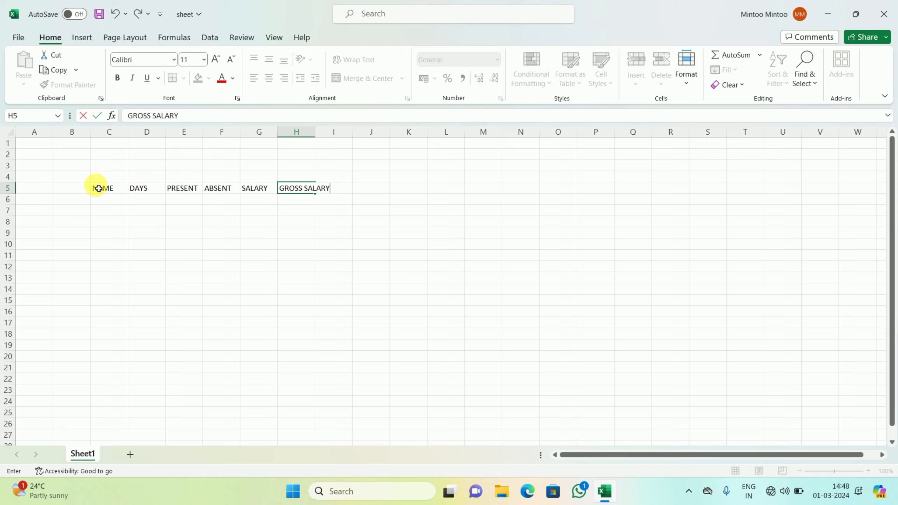
key(Tab)
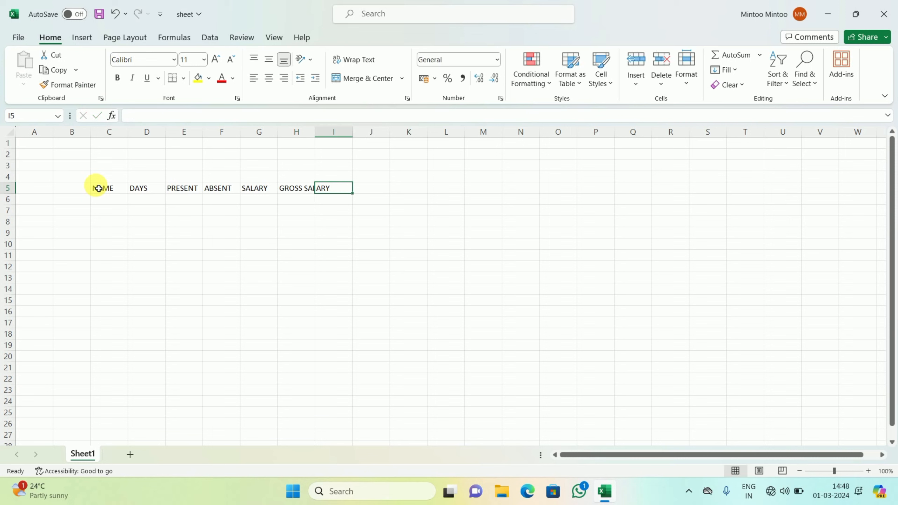
Add the headers OT, OT AMOUNT, EXP, ADVANCE and NET PAYMENT in cells I5 to M5
text(OT)
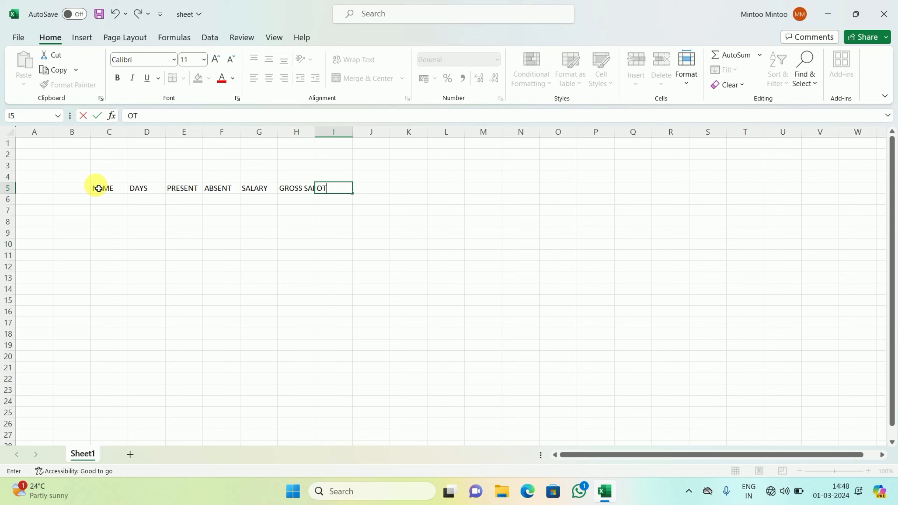
key(Tab)
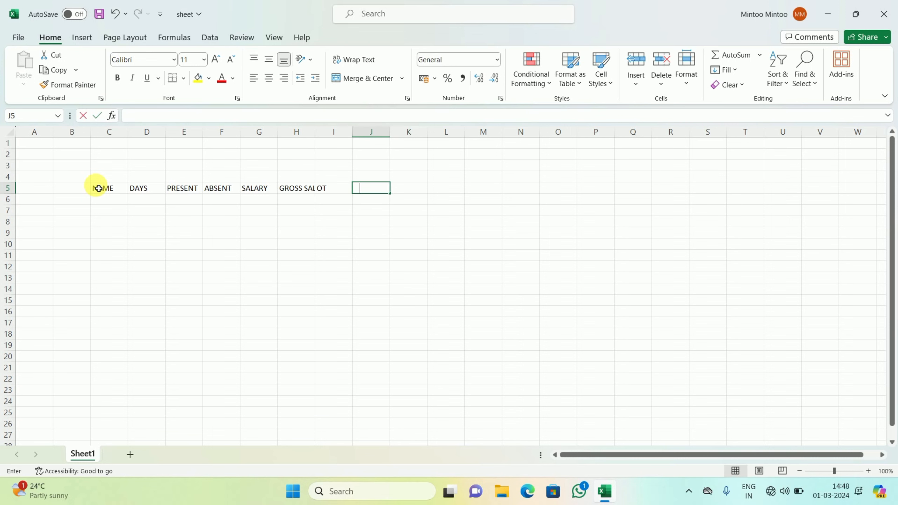
text(OT AMOUNT)
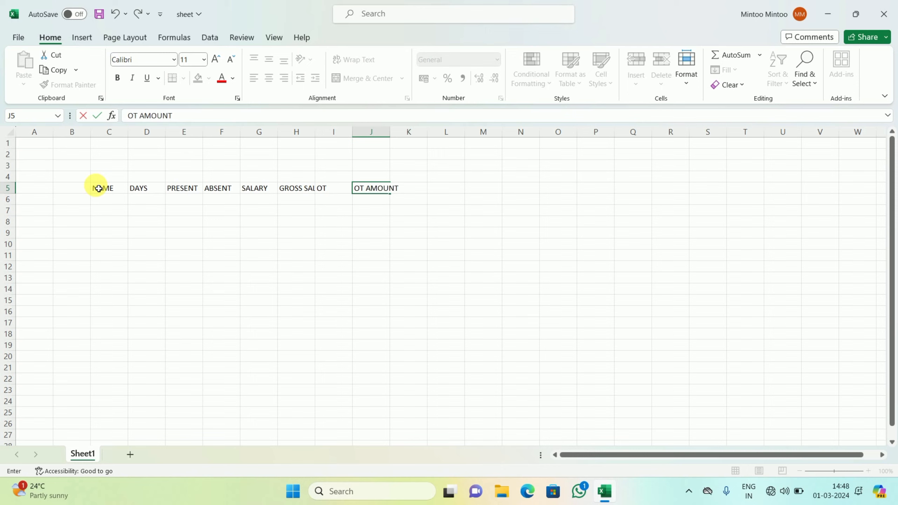
key(Tab)
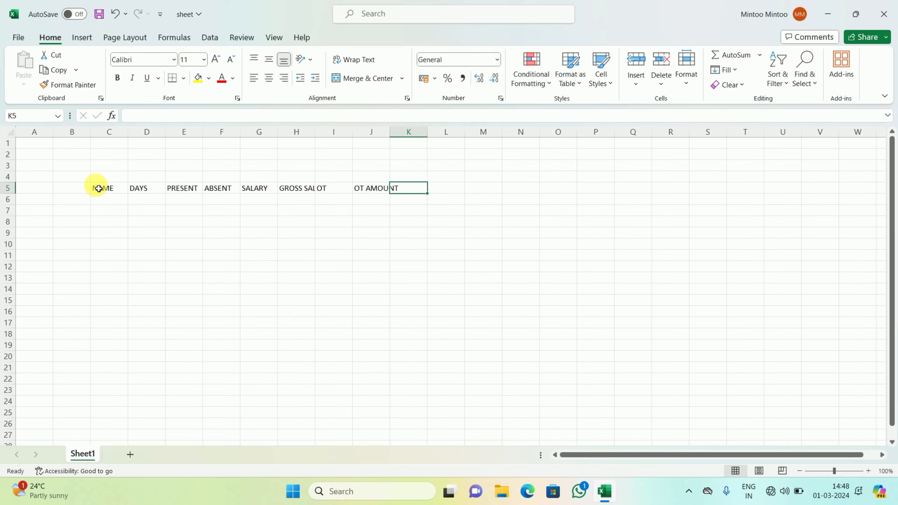
text(EXP)
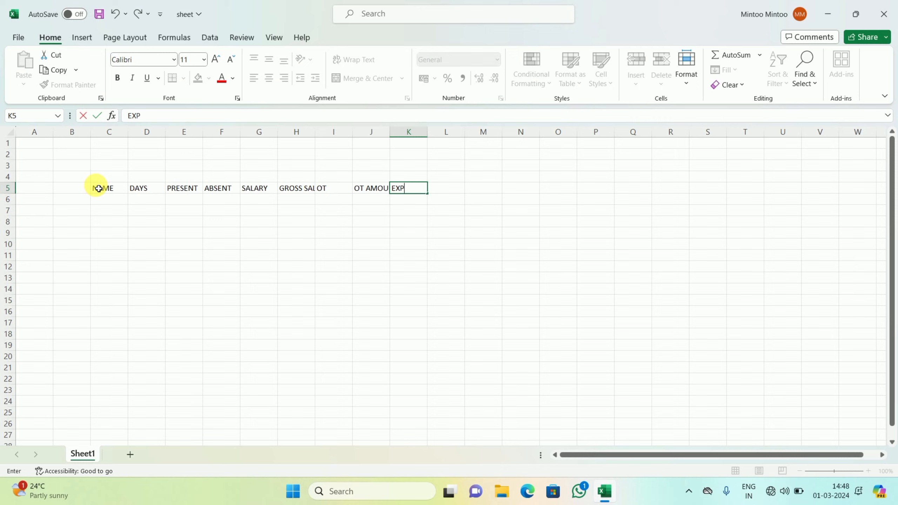
key(Tab)
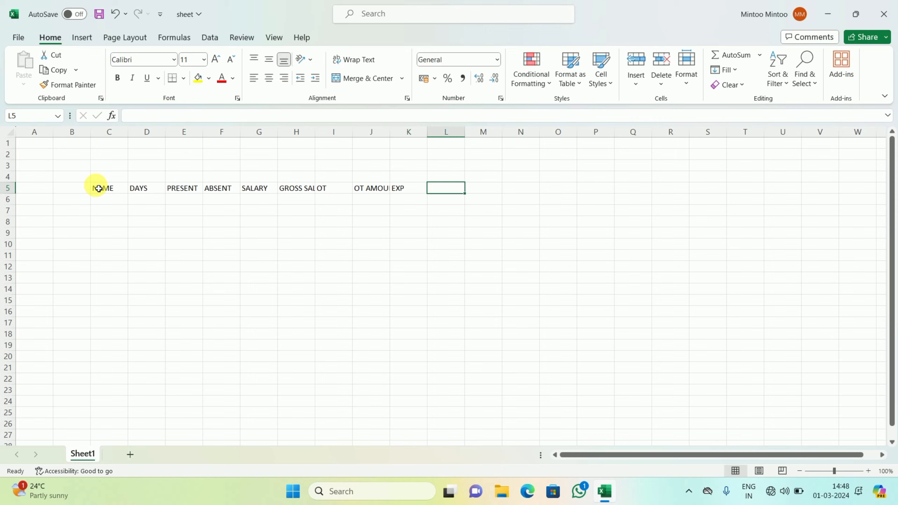
text(ADVANCE)
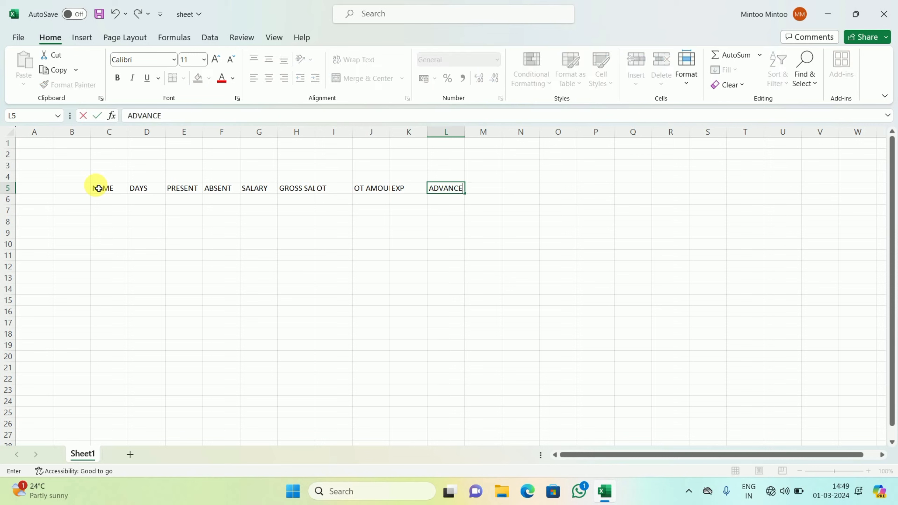
key(Tab)
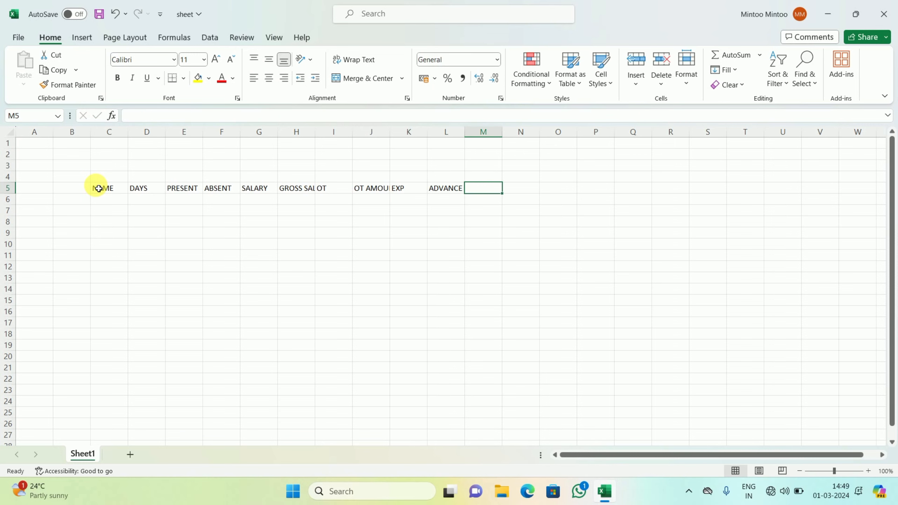
text(NET)
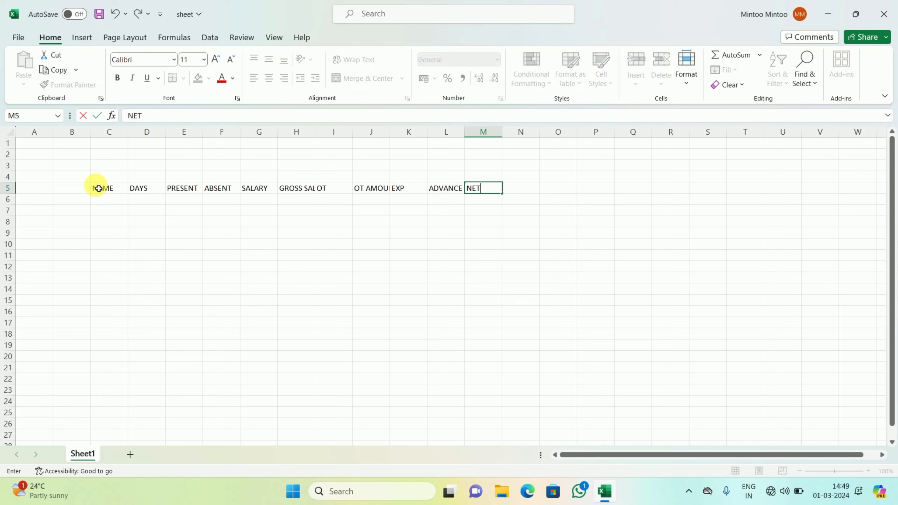
text( PAYMENT)
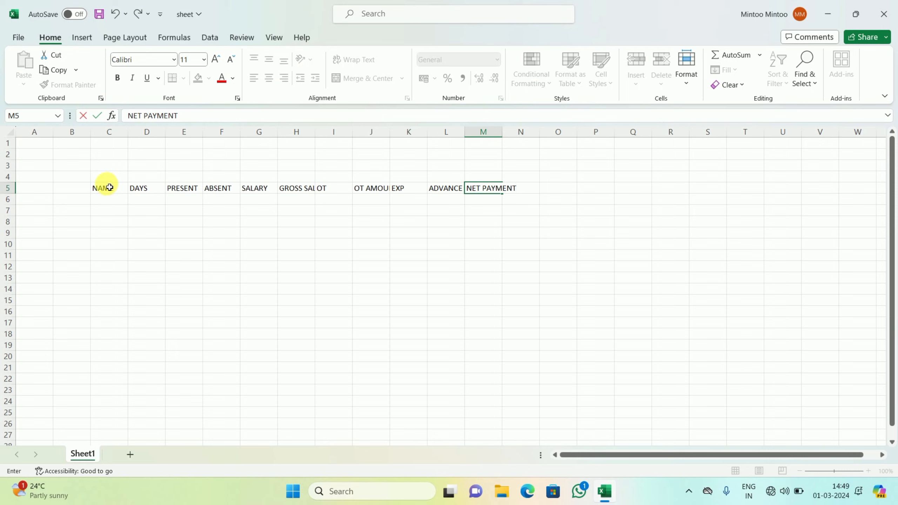
AutoFit the widths of columns C to M to the header texts in C5:M5
click(94, 193)
drag(94, 193, 497, 189)
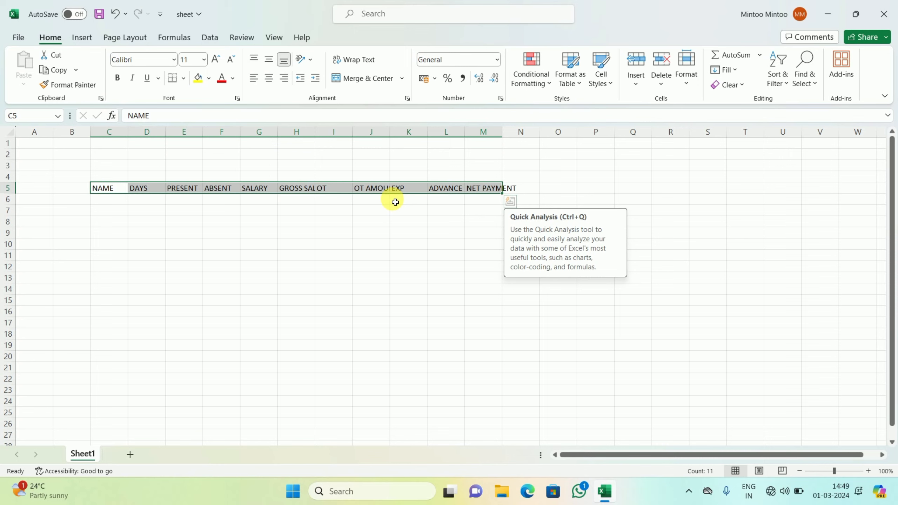
key(alt)
key(o)
key(c)
key(a)
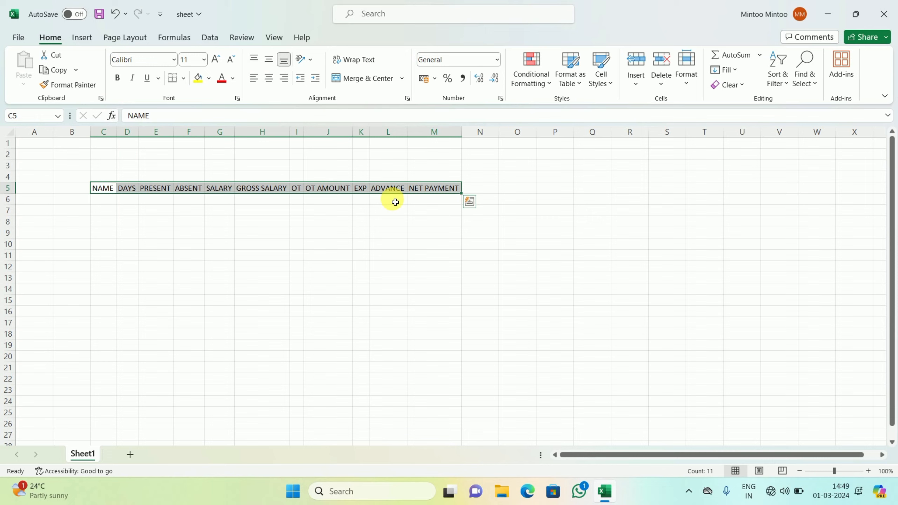
Format the header row C5:M5 in bold at font size 12 and refit its column widths
key(ctrl+b)
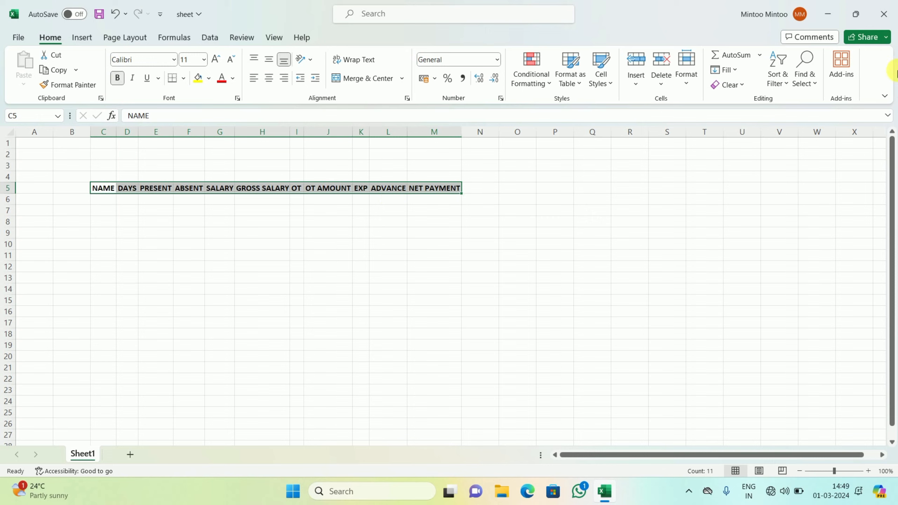
click(206, 61)
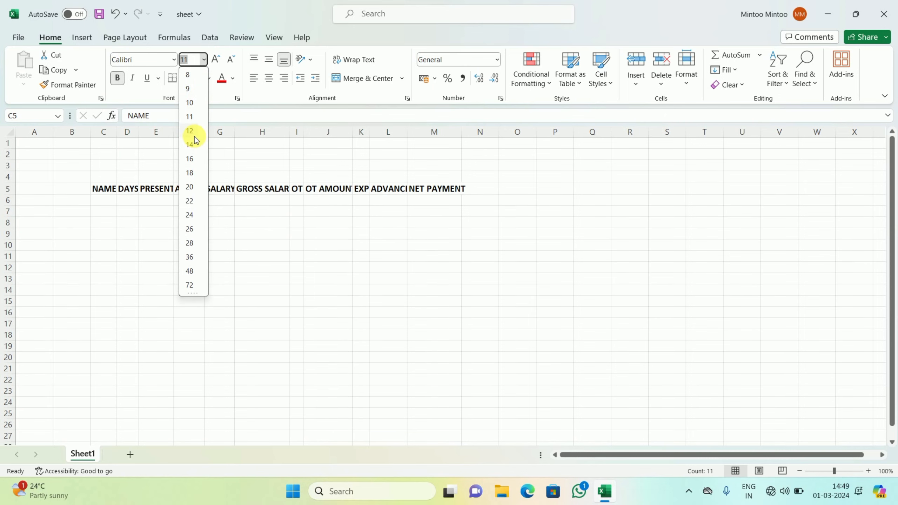
click(194, 133)
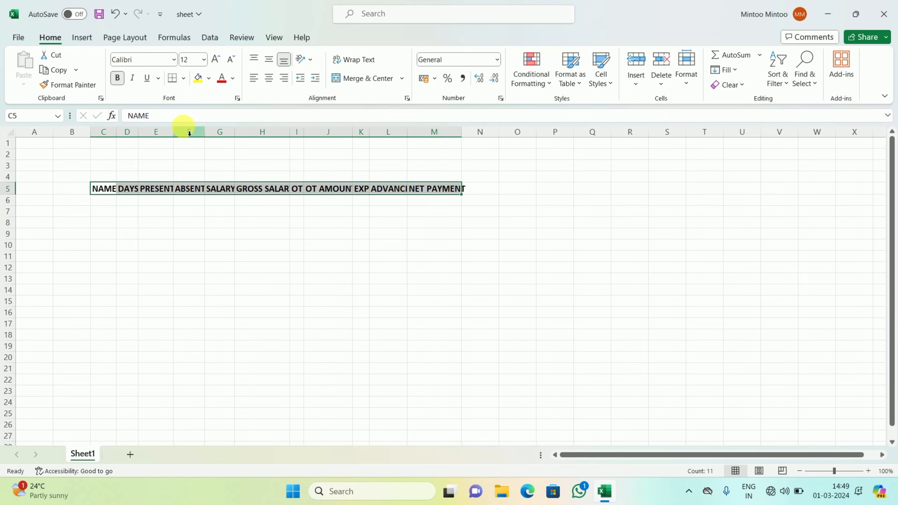
key(alt+o)
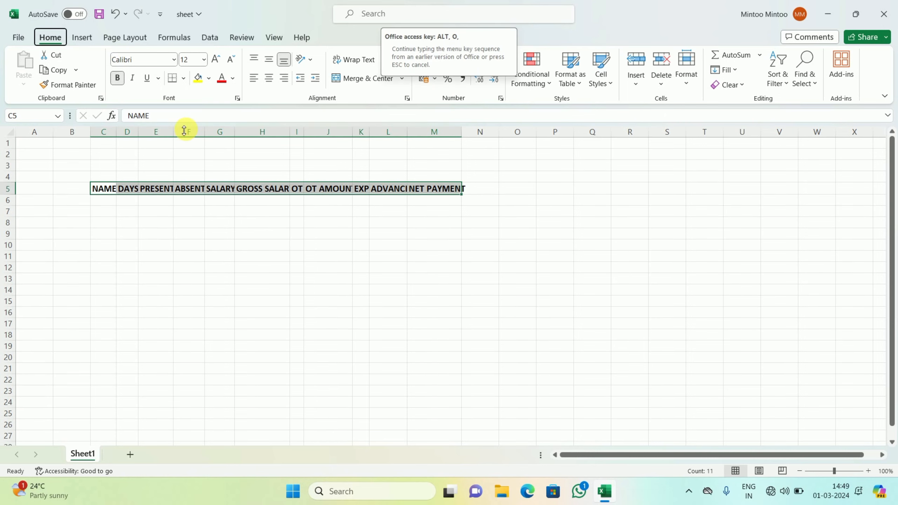
key(c)
key(a)
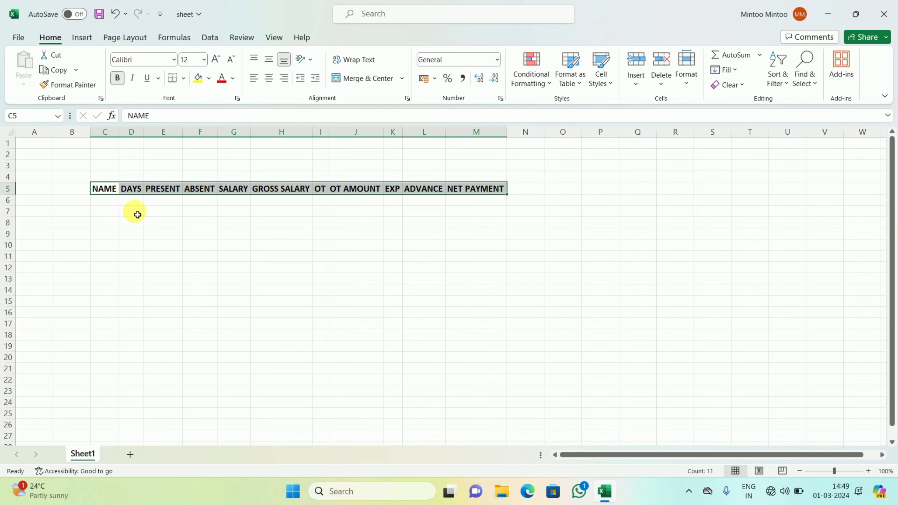
Enter the first three employees' names under the NAME header in cells C6 to C8
click(110, 206)
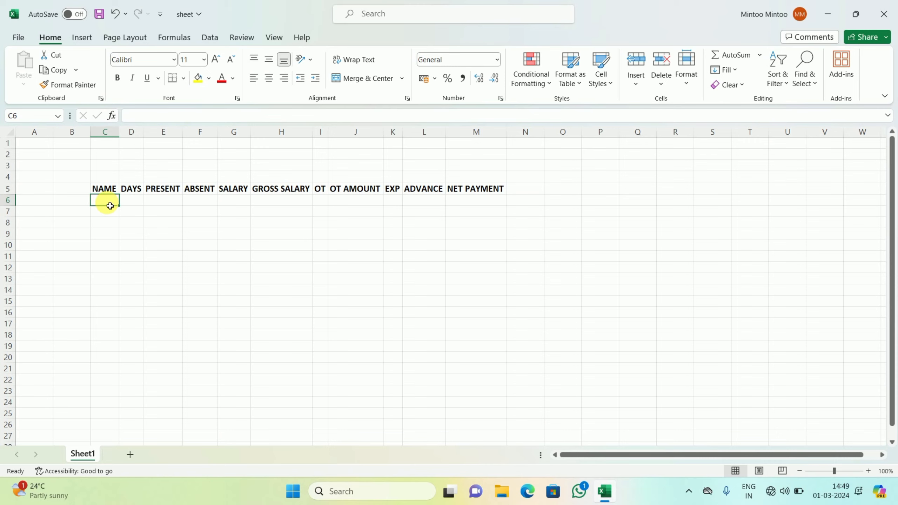
text(RAHGUK)
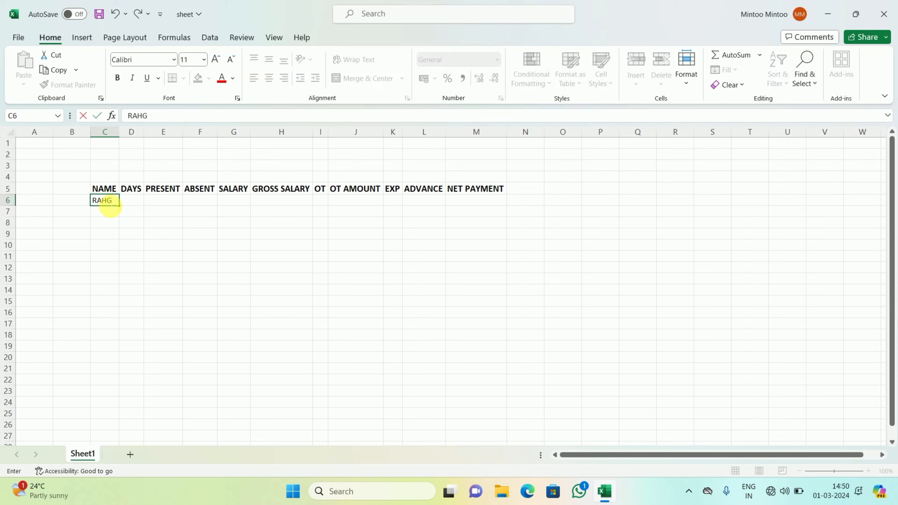
key(BackSpace)
key(BackSpace)
key(BackSpace)
text(UL)
key(Return)
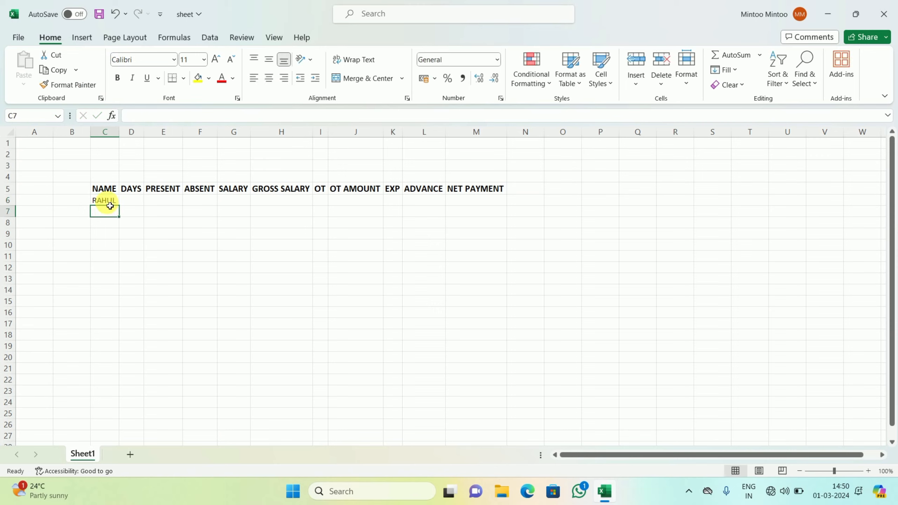
text(ROSHAN)
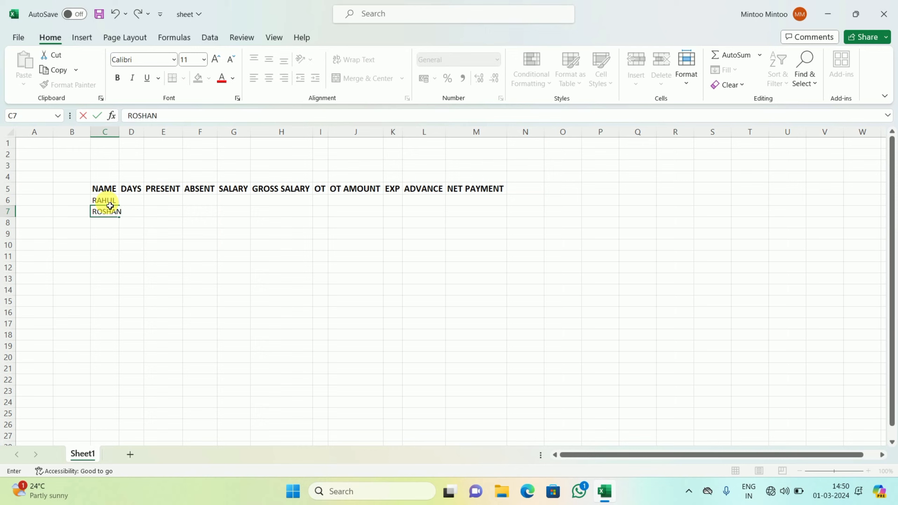
key(Return)
text(RAJ)
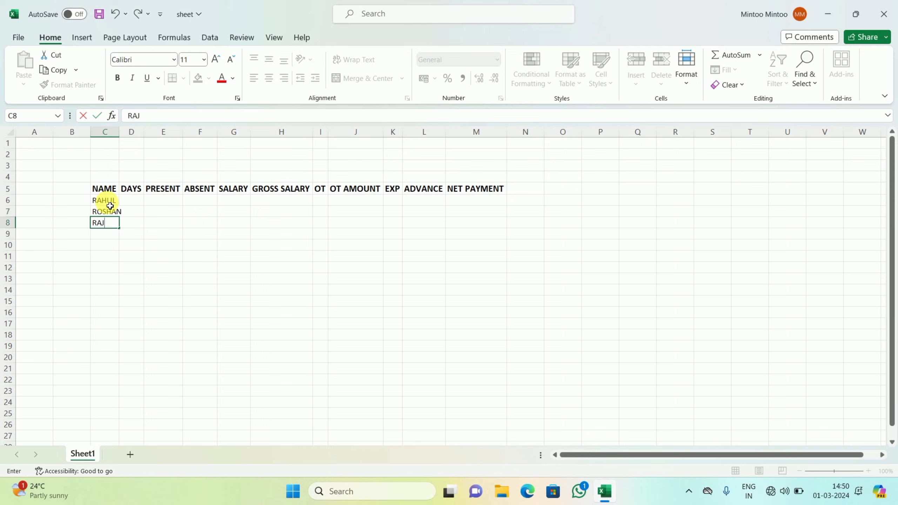
key(Return)
Enter three more employees' names in cells C9 to C11 of the NAME column
text(POOJA)
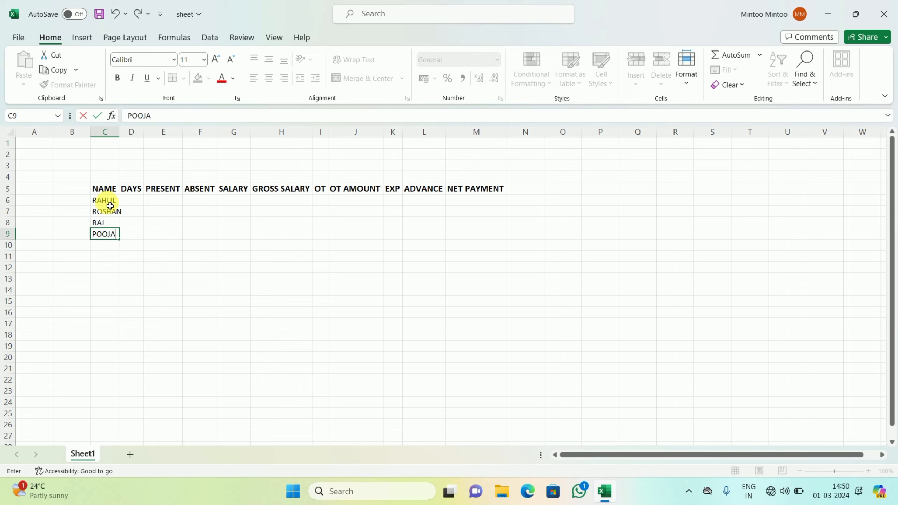
key(Return)
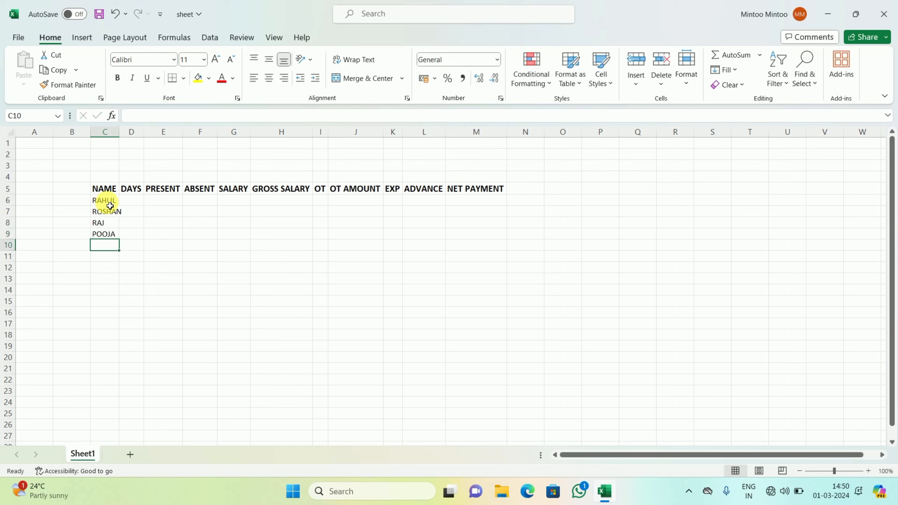
text(AMIT)
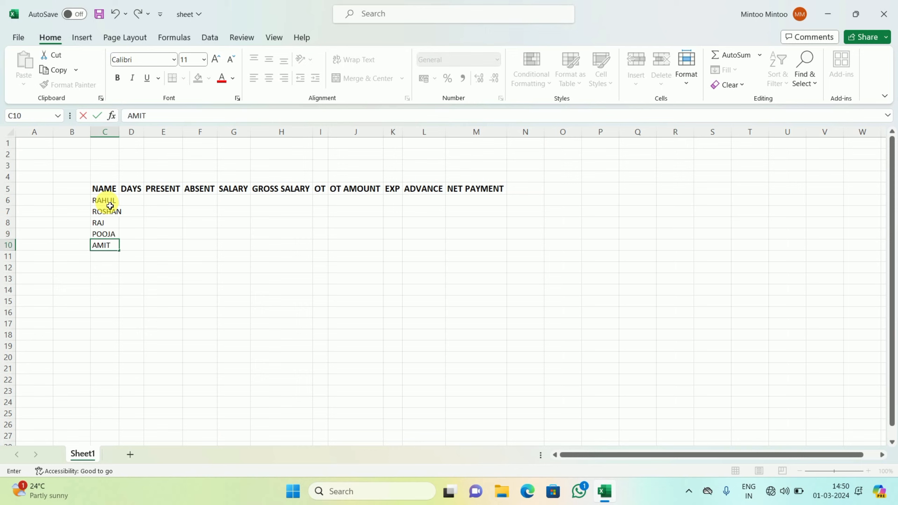
key(Return)
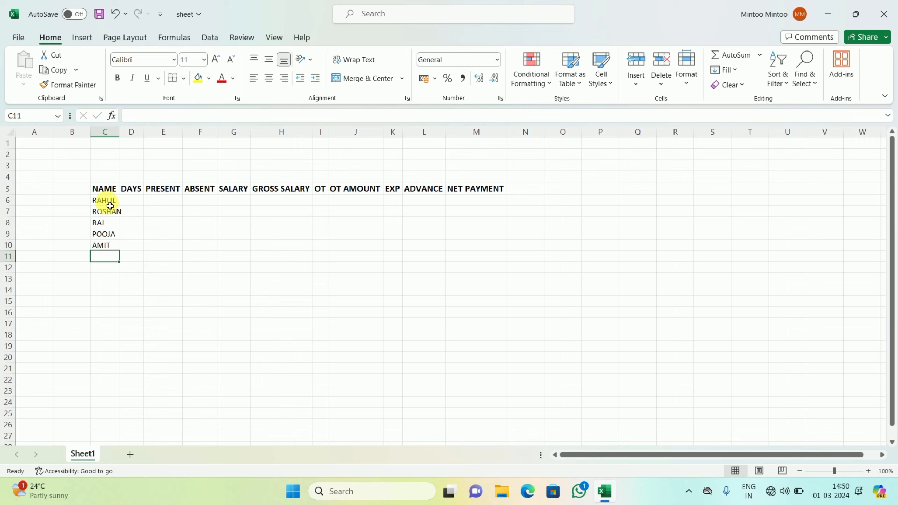
text(ROHAN)
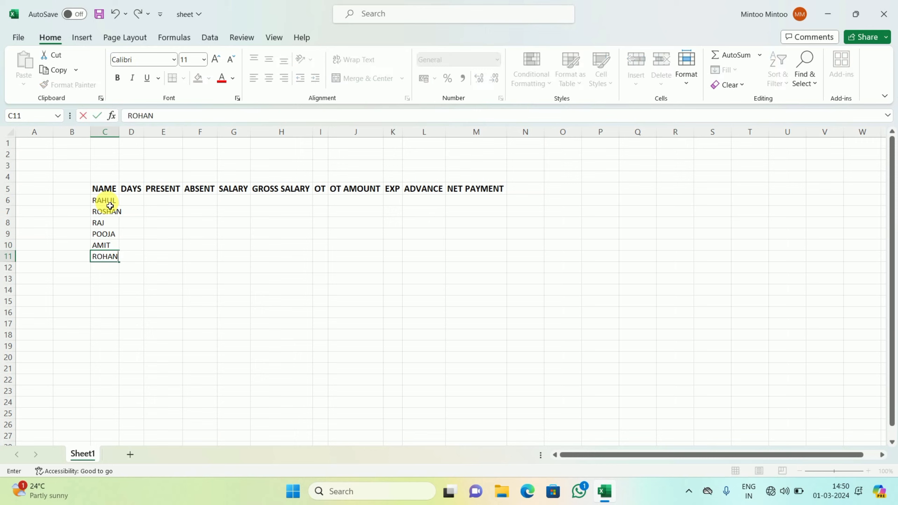
key(Return)
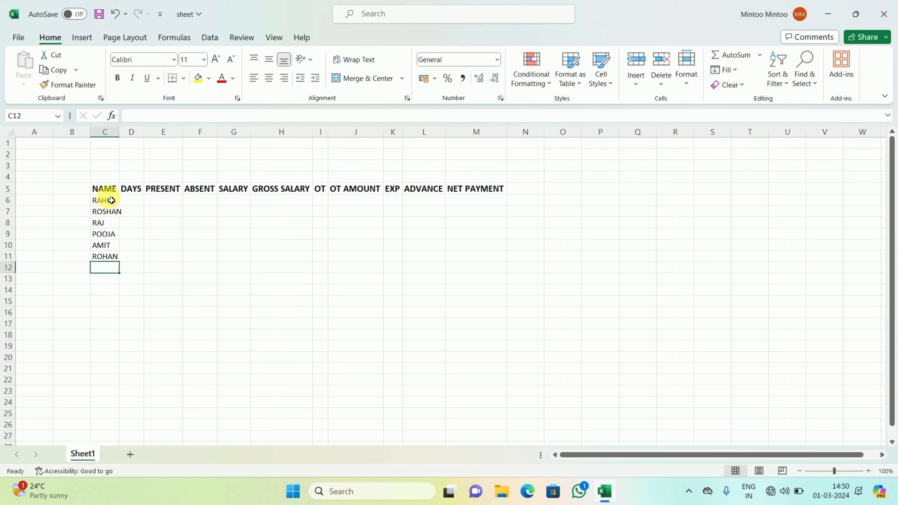
Apply all borders to the table range C5:M11 and widen the NAME column so the employee names fit
click(106, 188)
mouse_move(106, 188)
mouse_down()
mouse_move(301, 252)
mouse_move(393, 266)
mouse_move(480, 258)
mouse_up()
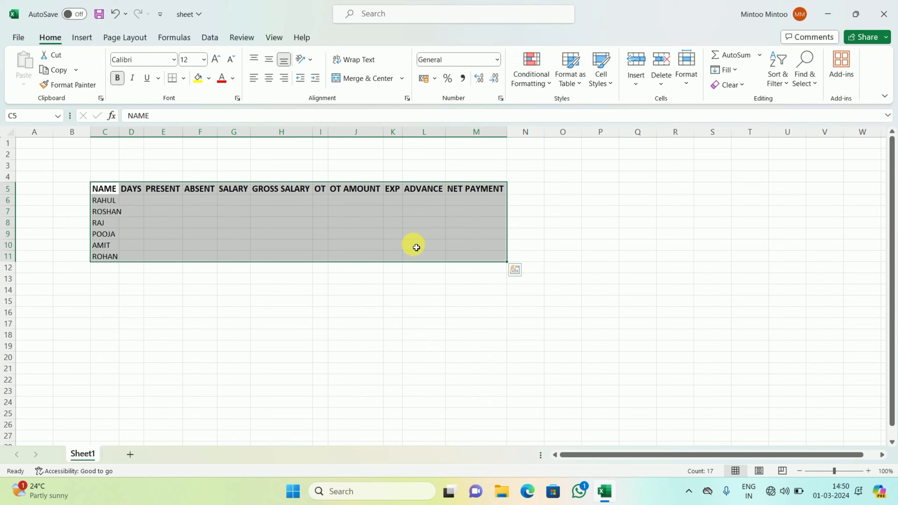
key(alt)
key(h)
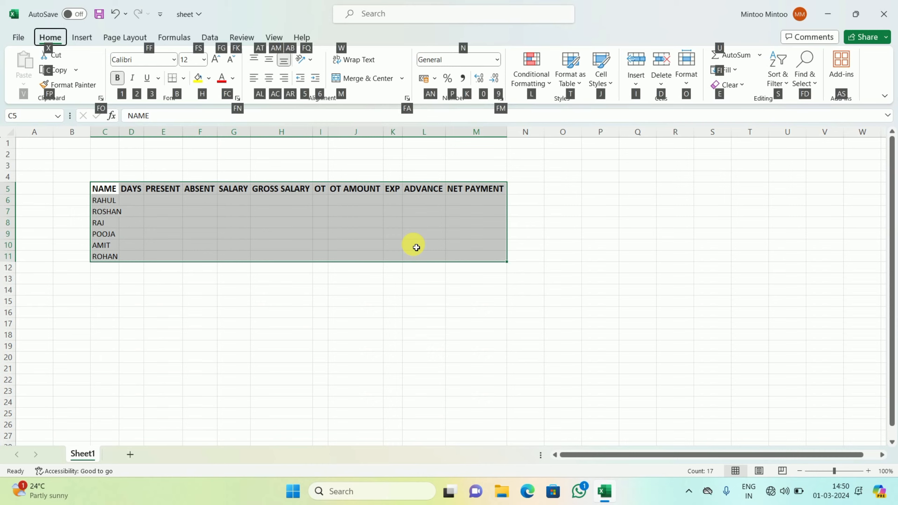
key(b)
key(a)
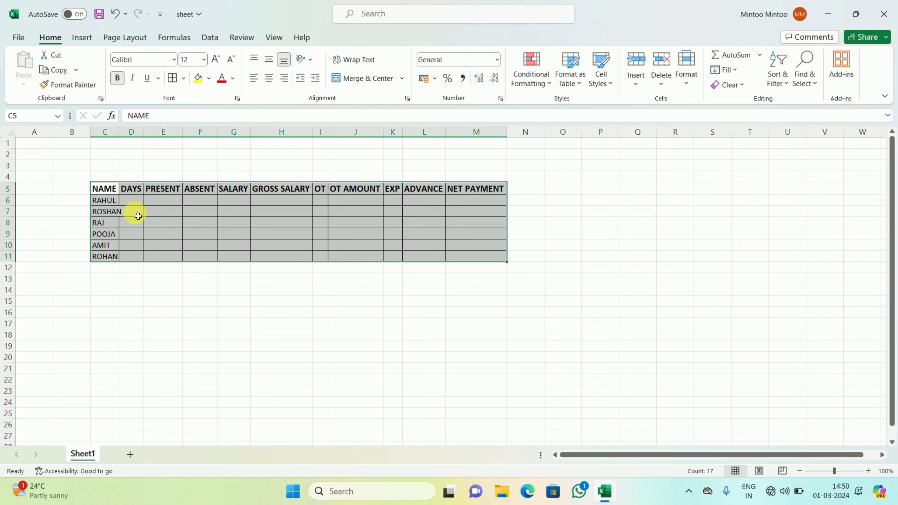
drag(121, 137, 129, 138)
Enter 29 in D6 under the DAYS header and fill it down to D11
click(151, 204)
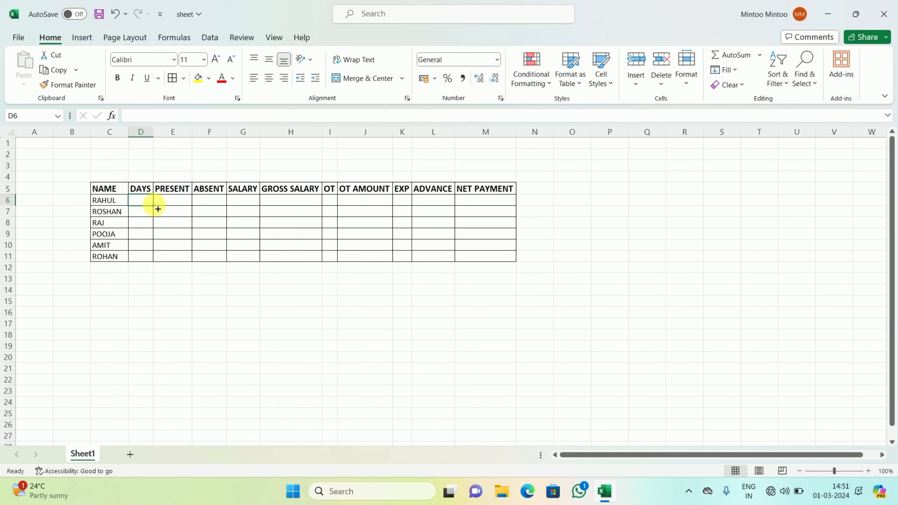
text(29)
drag(141, 201, 150, 257)
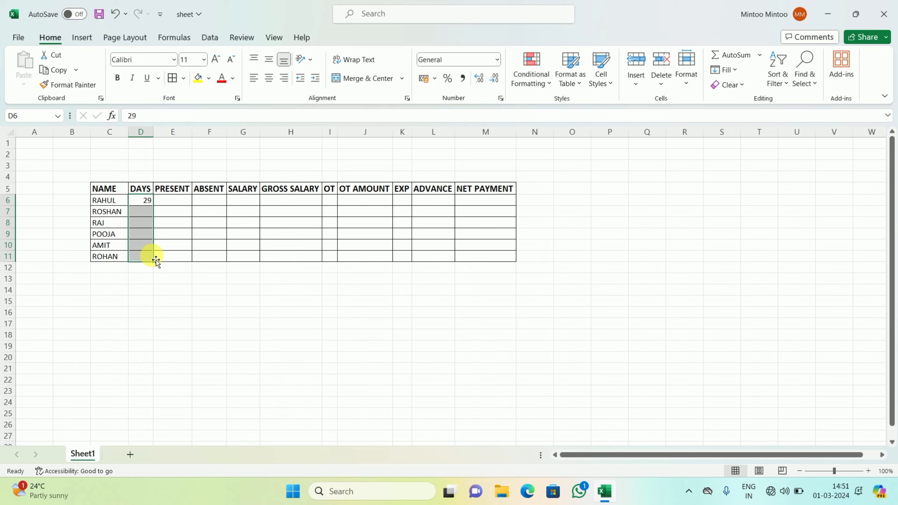
key(ctrl+d)
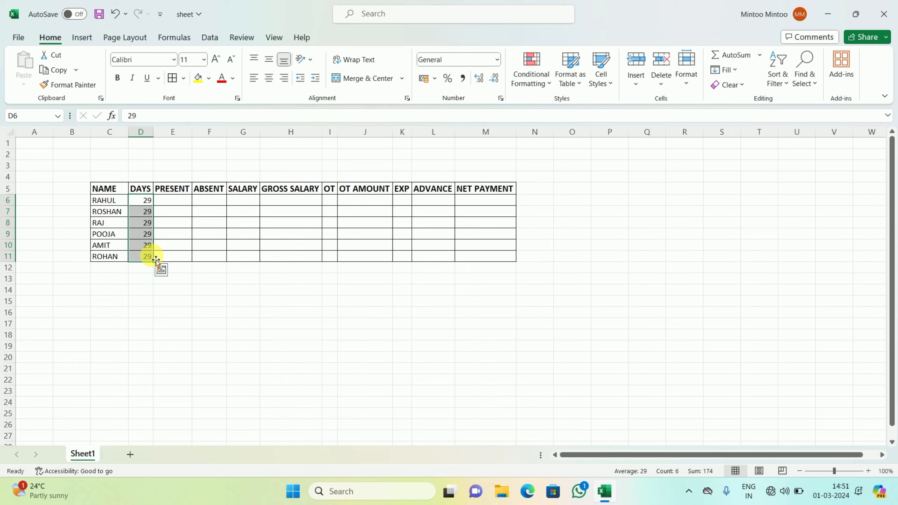
Enter the first three attendance values 15, 22 and 14 in cells E6 to E8 of the PRESENT column
click(169, 204)
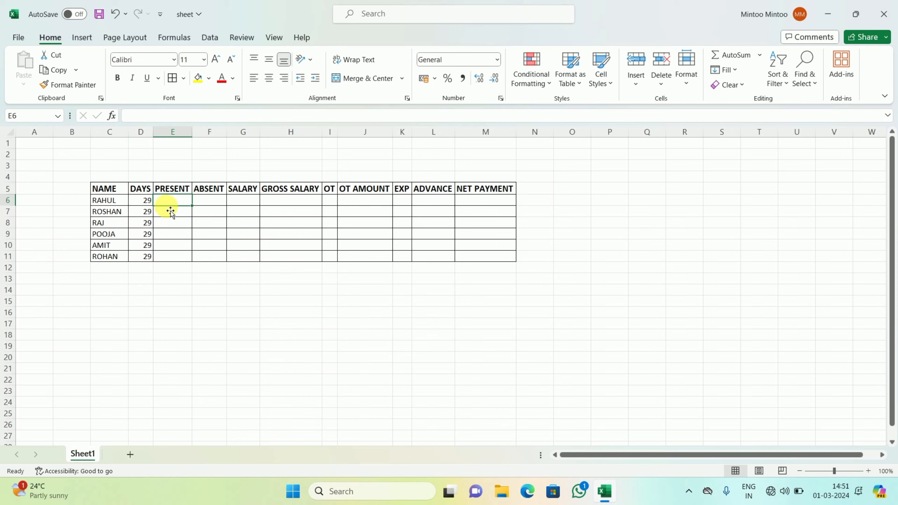
text(15)
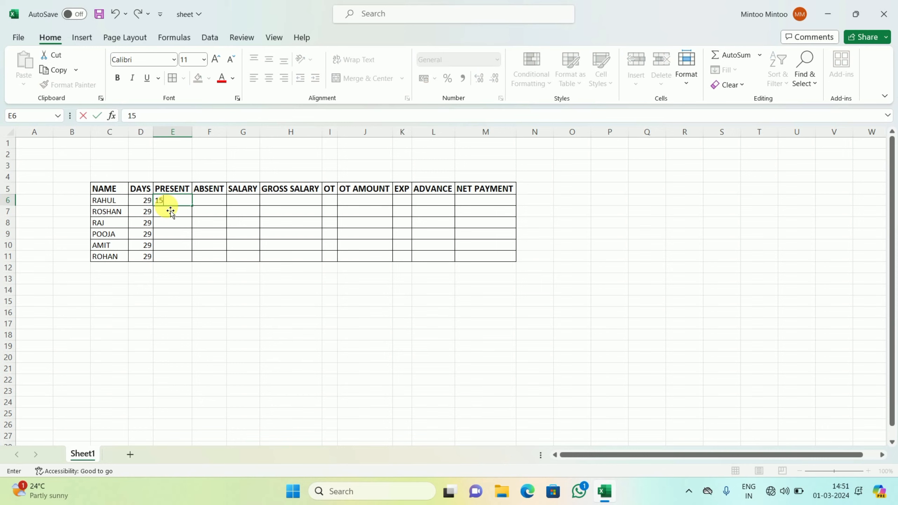
key(Return)
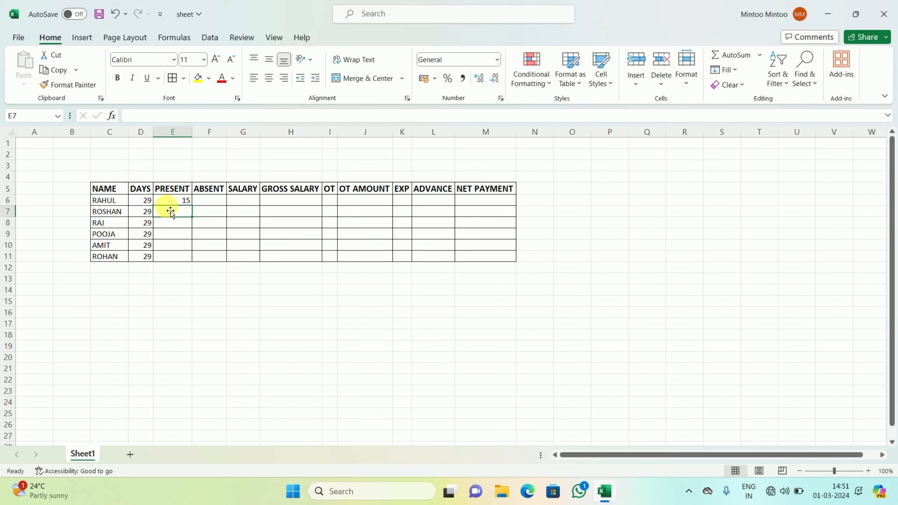
text(22)
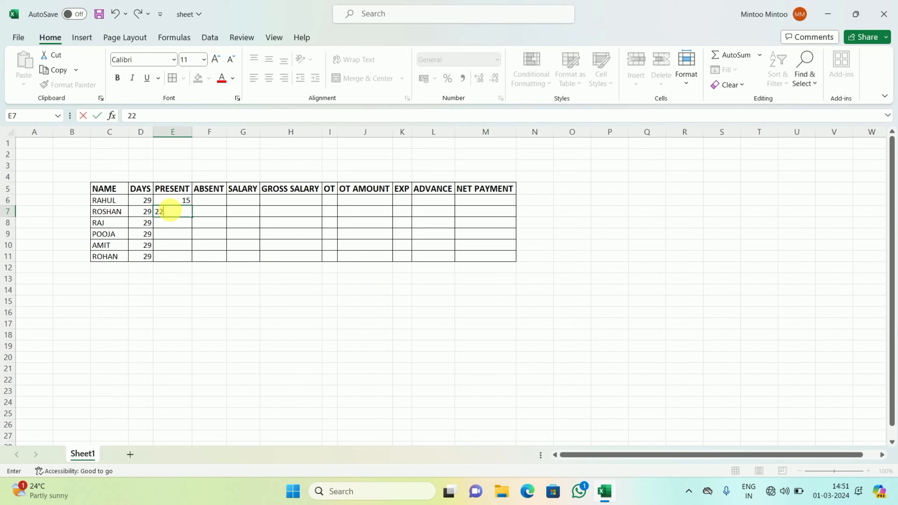
key(Return)
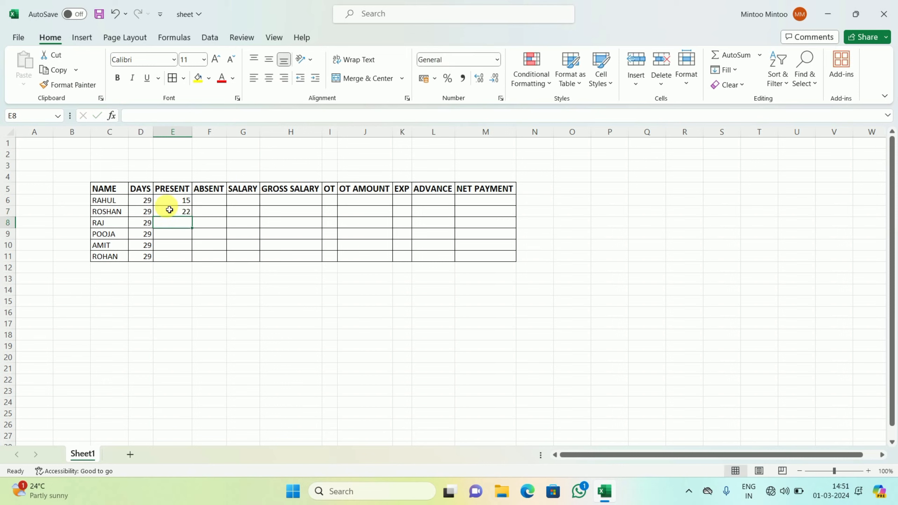
text(14)
key(Return)
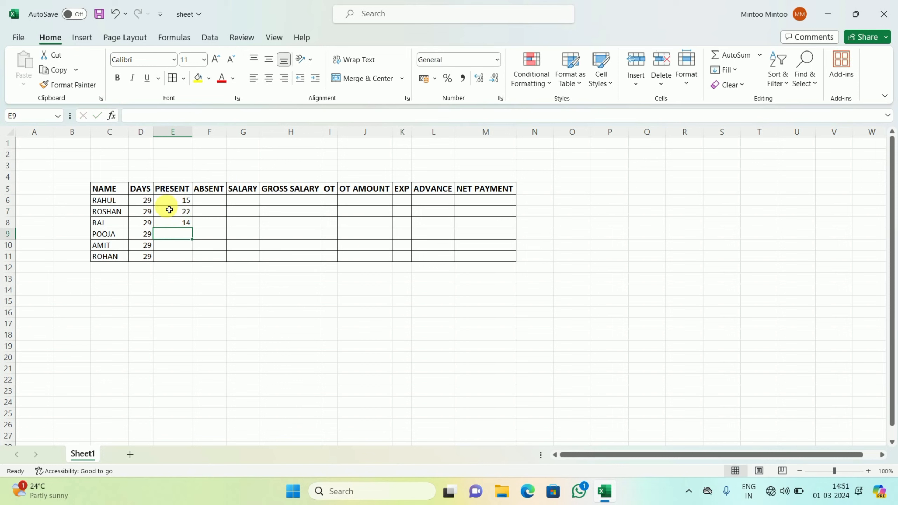
Enter the remaining attendance values 18, 28 and 17 in cells E9 to E11 of the PRESENT column
text(18)
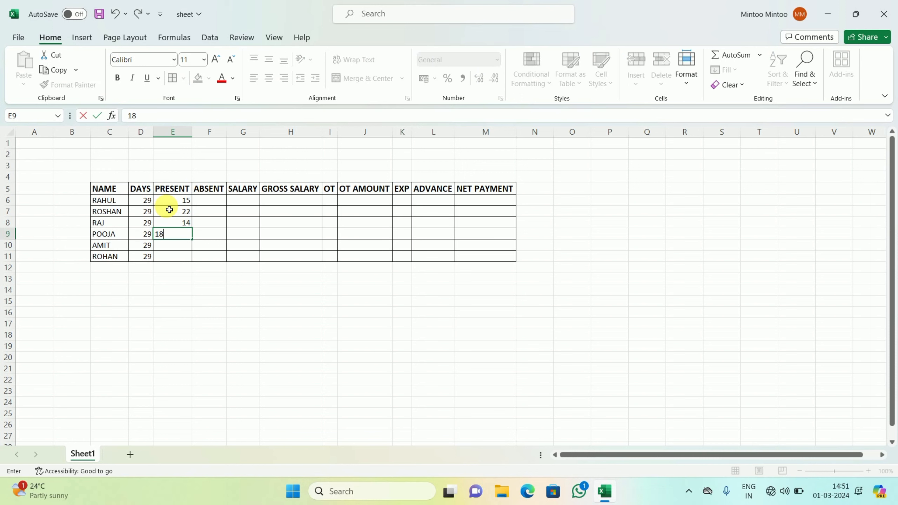
key(Return)
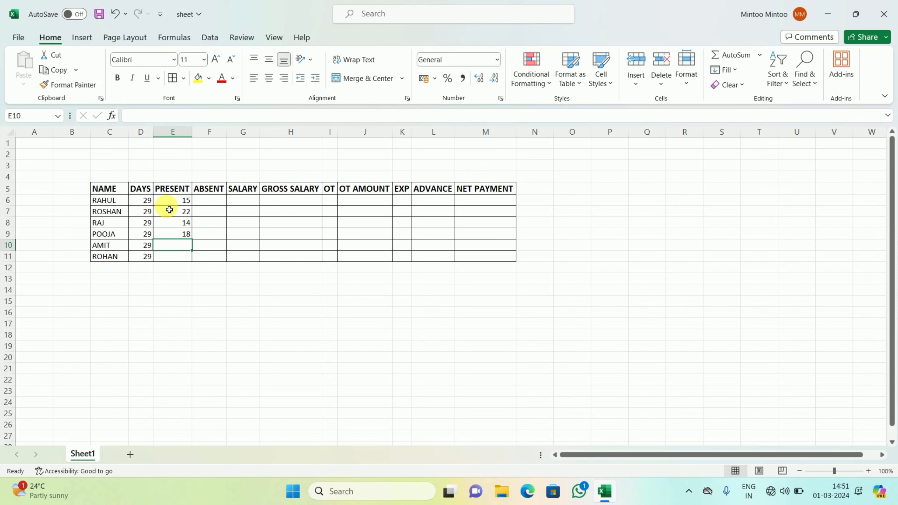
text(28)
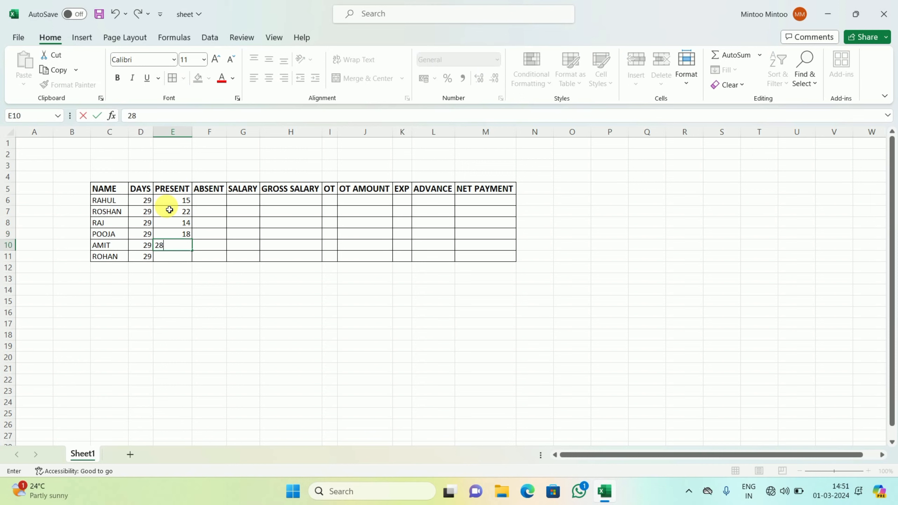
key(Return)
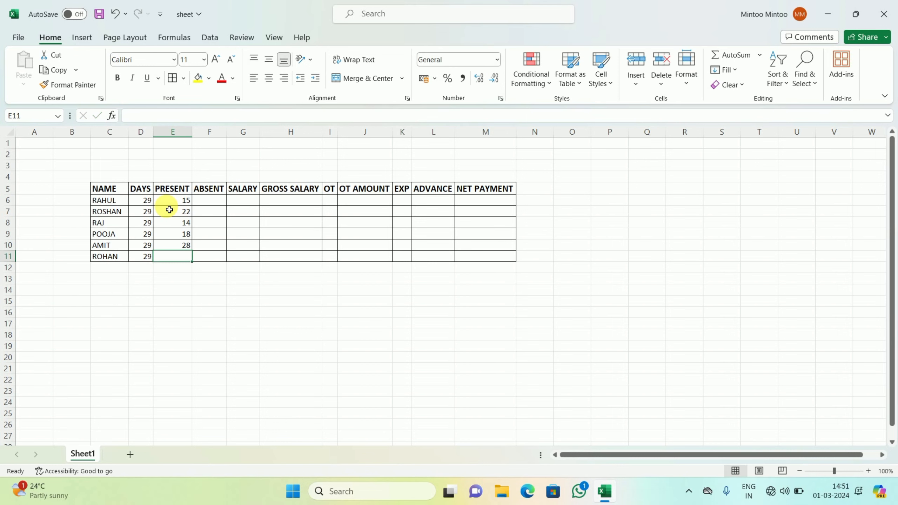
text(14)
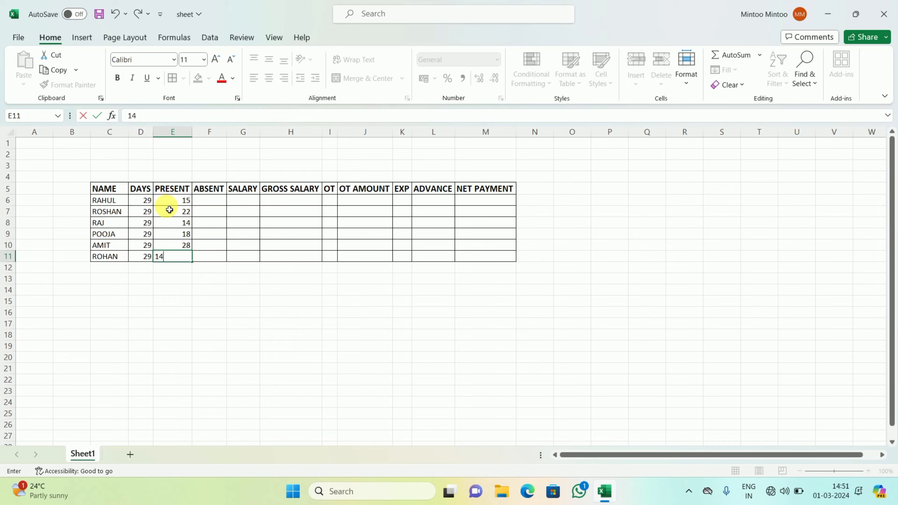
key(BackSpace)
text(7)
Calculate the ABSENT days in F6 with the formula =D6-E6 and fill it down to F11
click(207, 201)
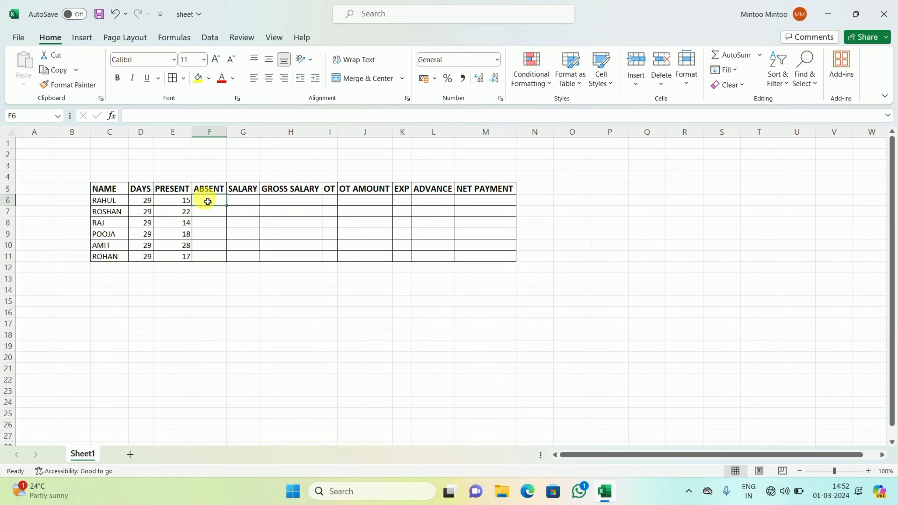
text(=)
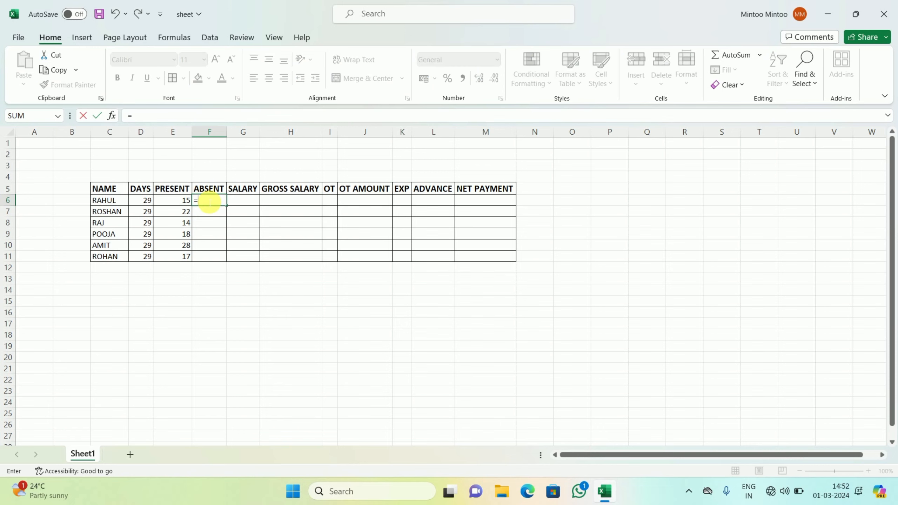
key(Left)
key(Left)
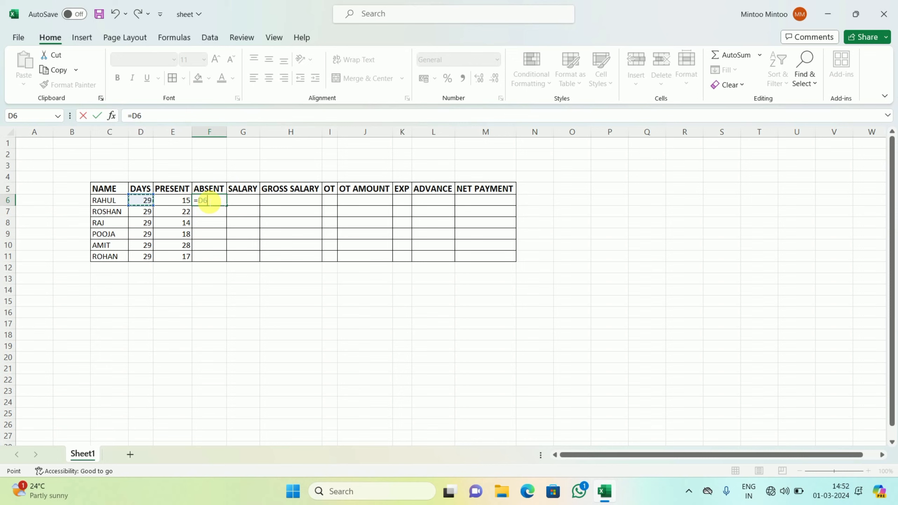
text(-)
key(Left)
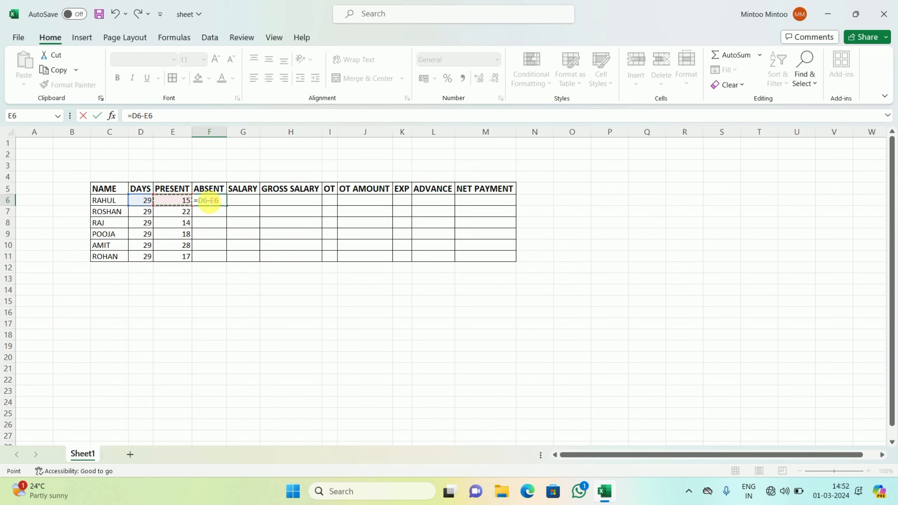
key(Return)
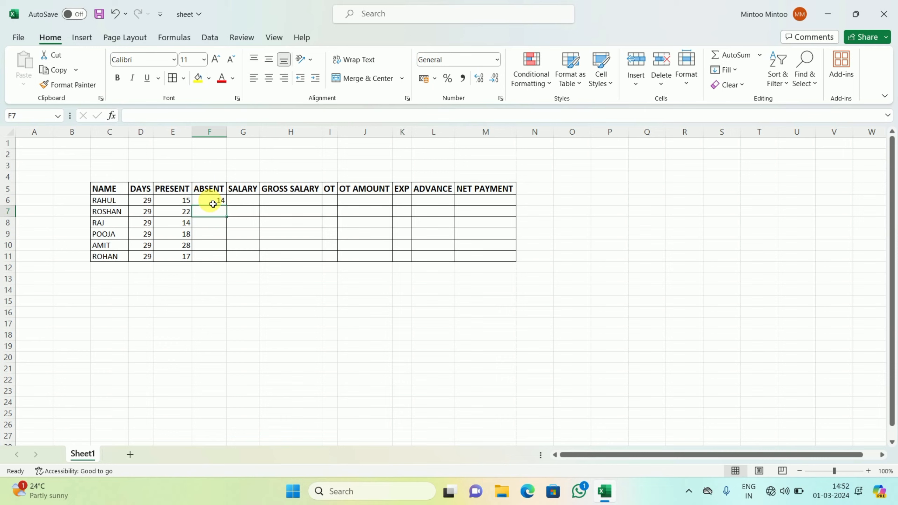
drag(213, 204, 220, 257)
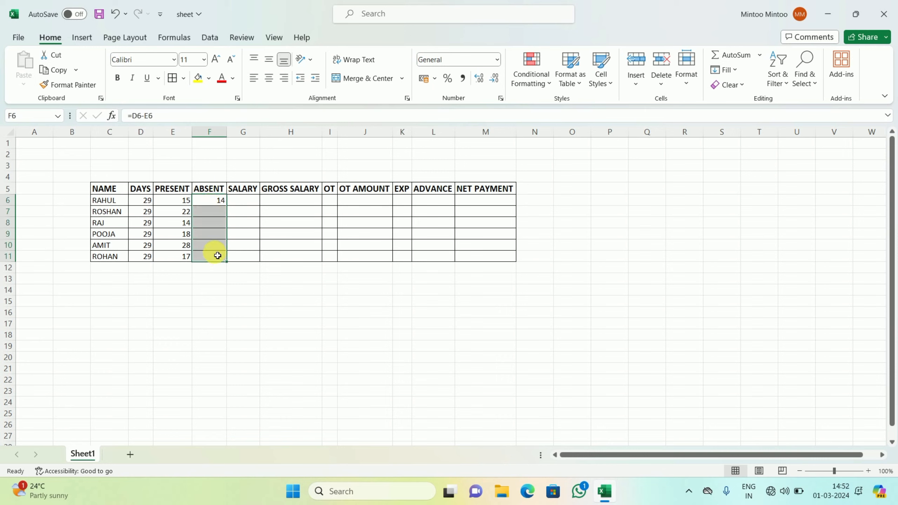
key(ctrl+d)
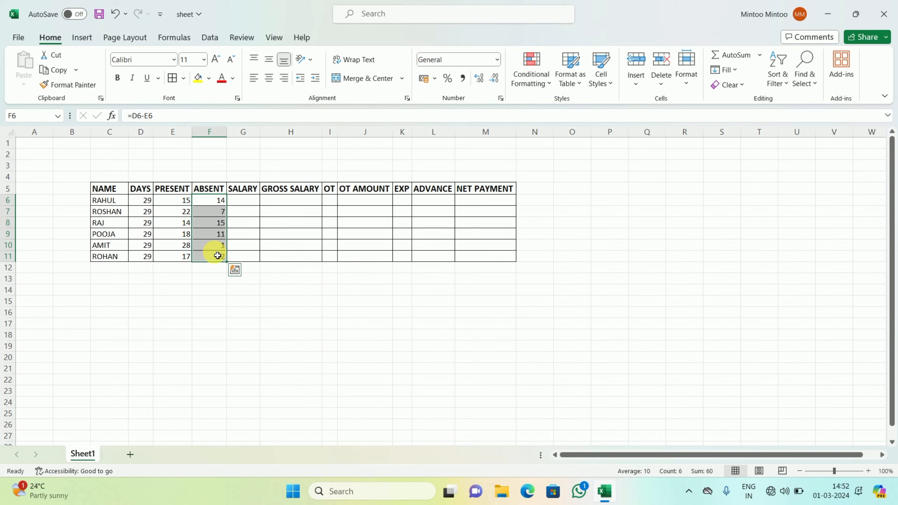
click(220, 235)
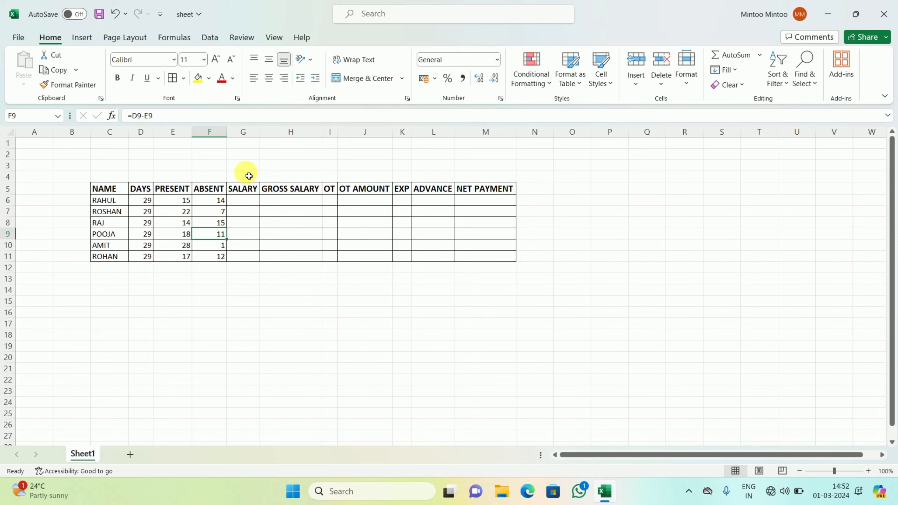
Widen the SALARY column and enter 10500 in G6 as the first employee's salary
drag(263, 136, 275, 139)
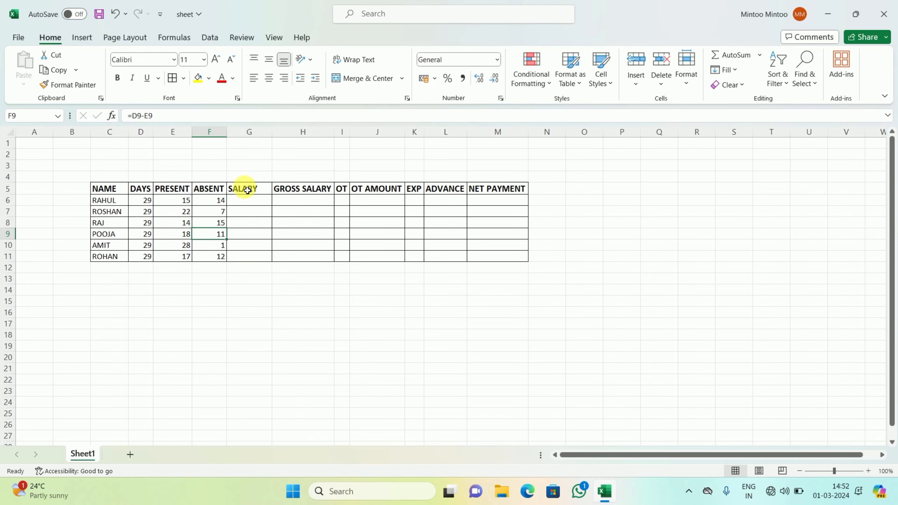
click(248, 201)
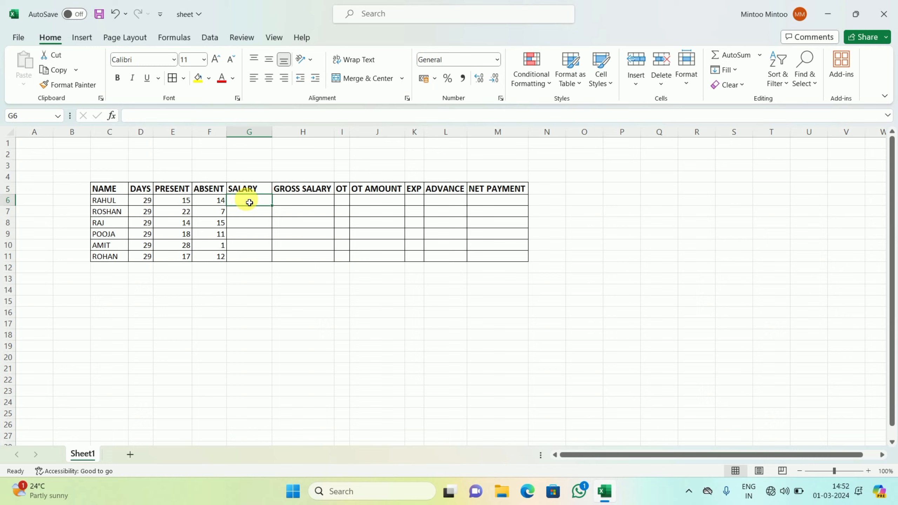
text(1500)
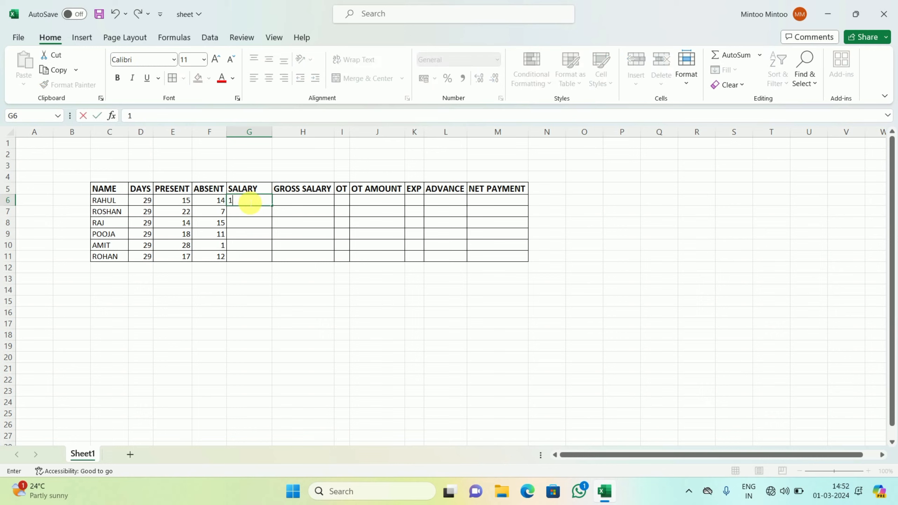
key(BackSpace)
key(BackSpace)
key(BackSpace)
text(0500)
key(Return)
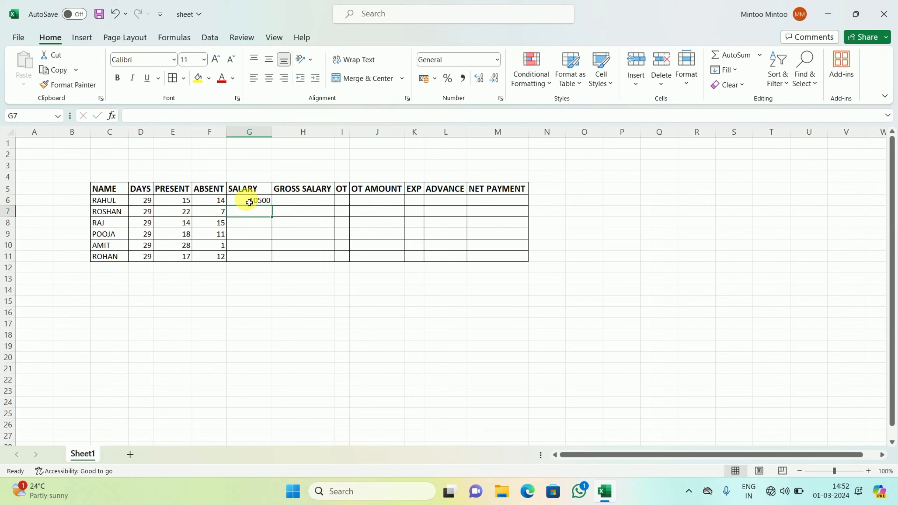
Enter the salaries 14000, 13250 and 12500 in cells G7 to G9 of the SALARY column
text(14000)
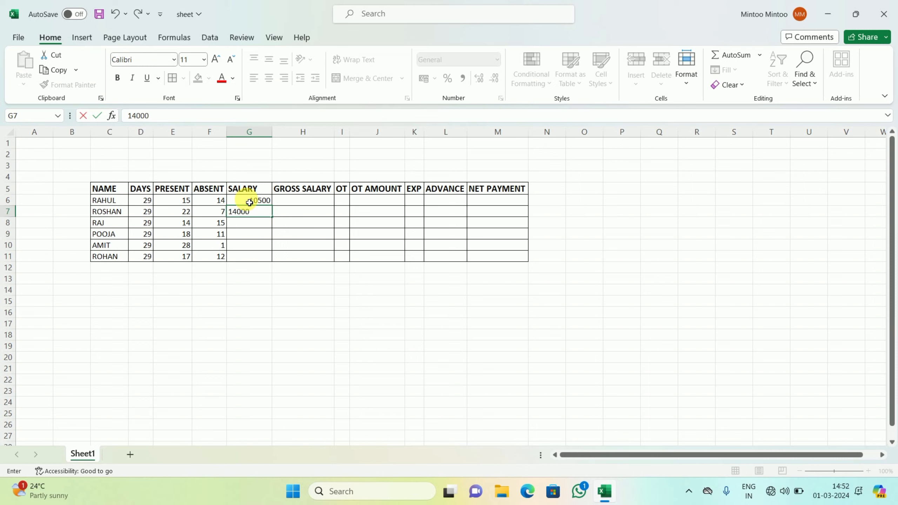
key(Return)
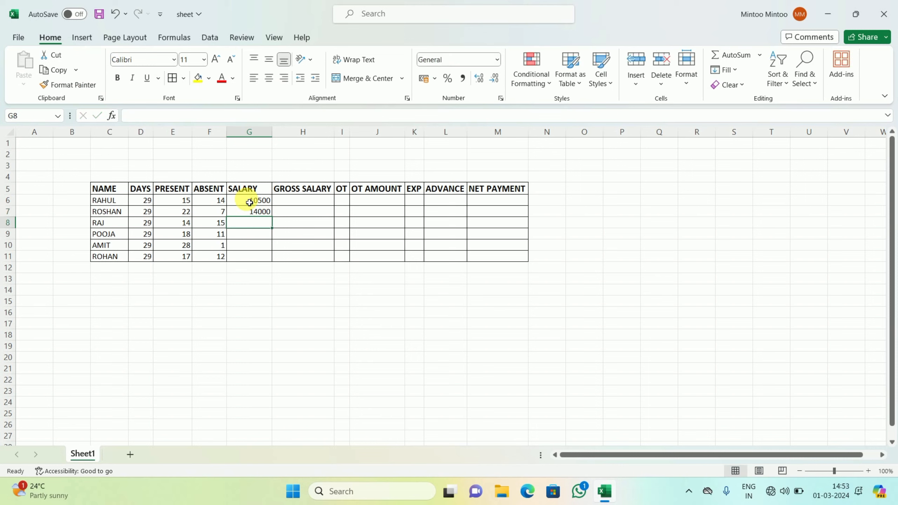
text(1)
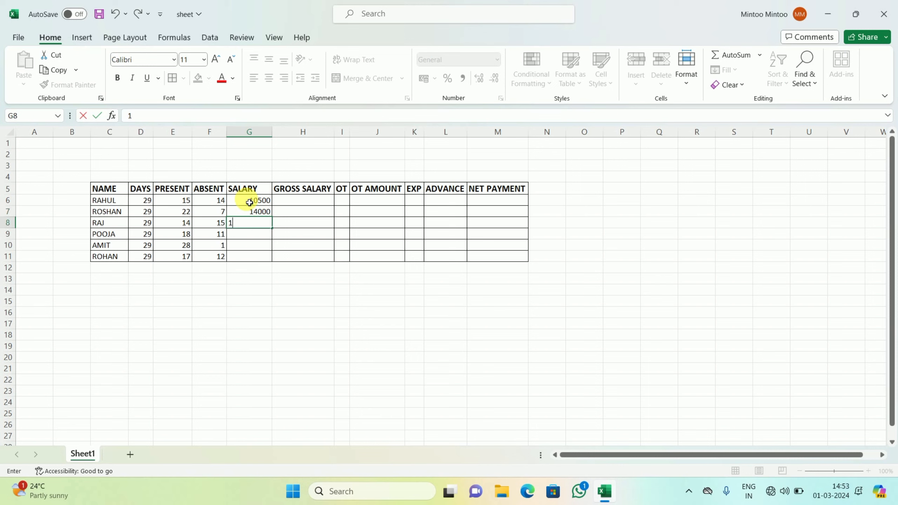
text(3250)
key(Return)
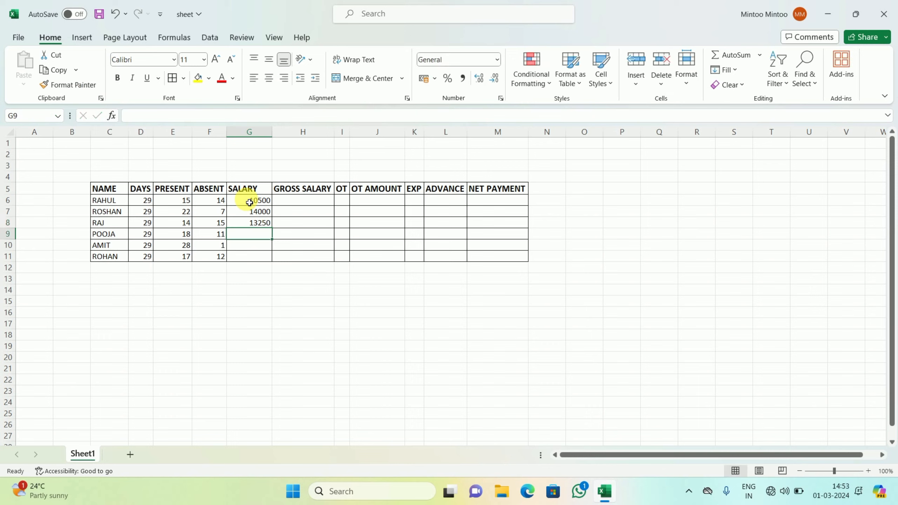
text(12500)
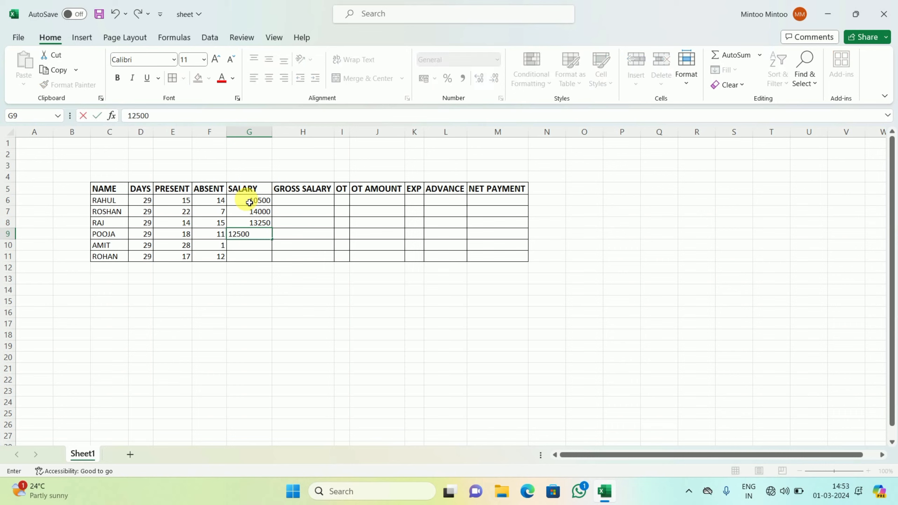
key(Return)
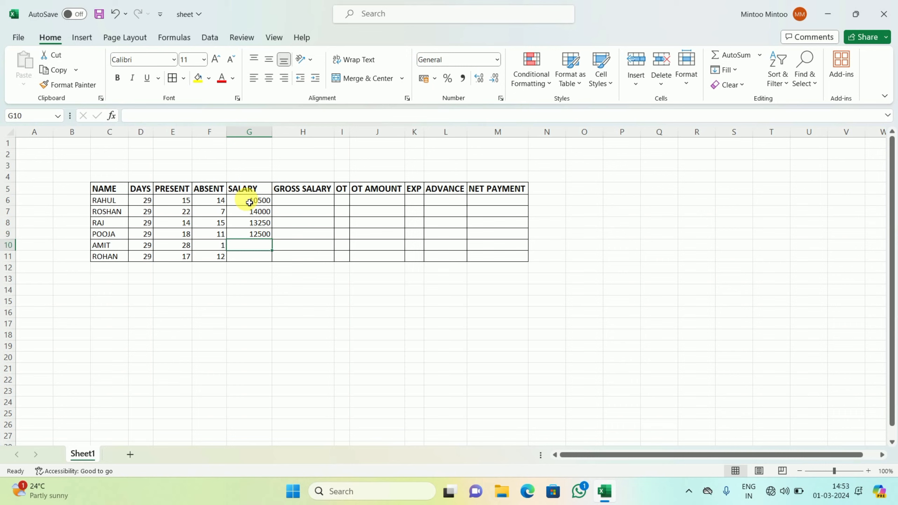
Enter the salaries 11000 and 13000 in cells G10 and G11 of the SALARY column
text(11000)
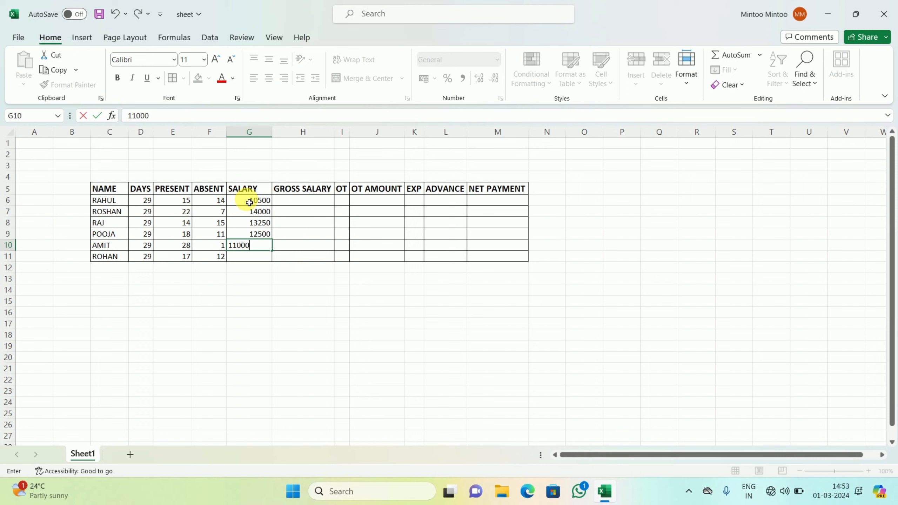
key(Return)
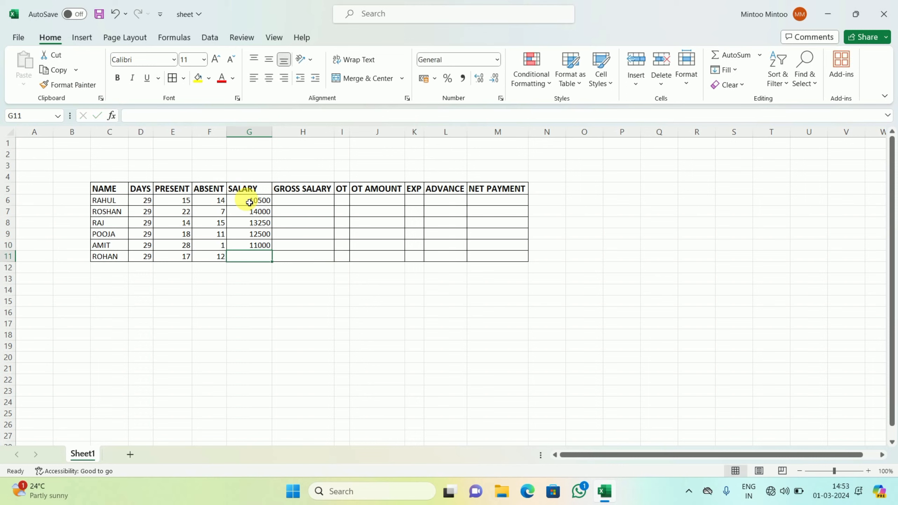
text(180000)
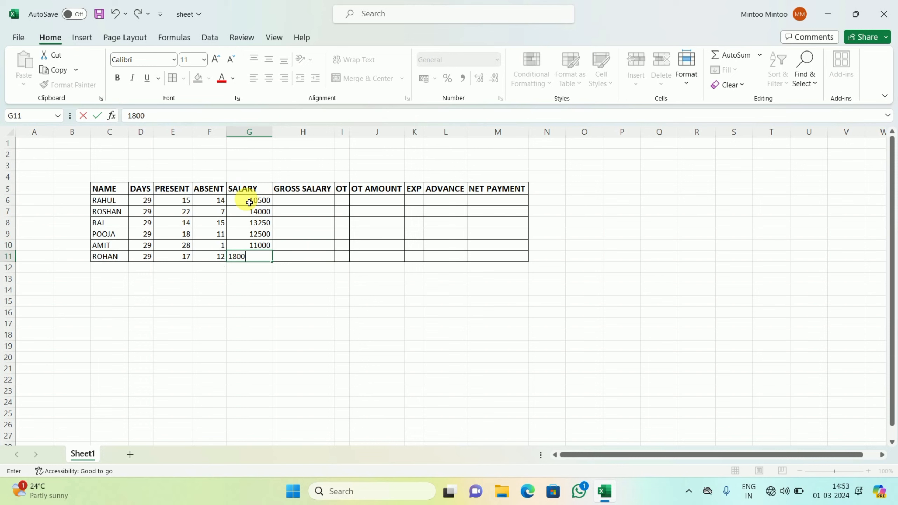
key(BackSpace)
key(BackSpace)
key(BackSpace)
key(BackSpace)
key(BackSpace)
key(BackSpace)
text(13000)
key(Return)
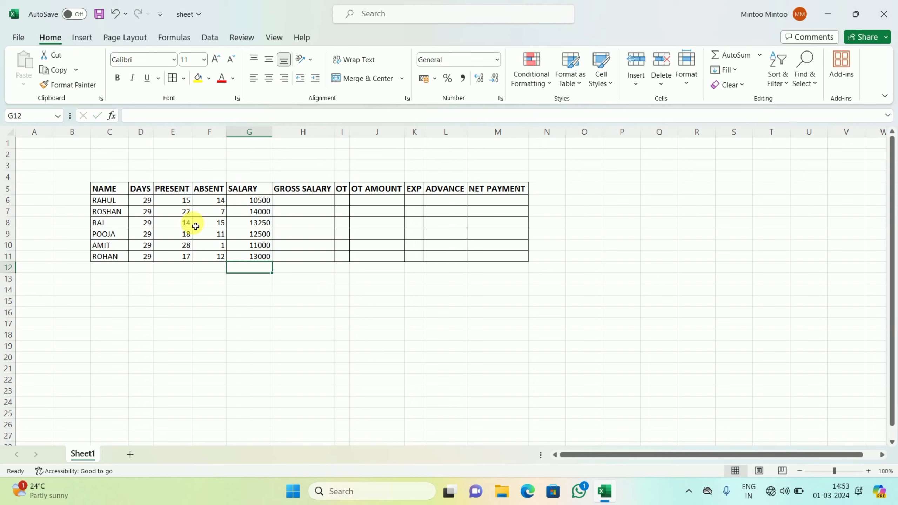
click(247, 257)
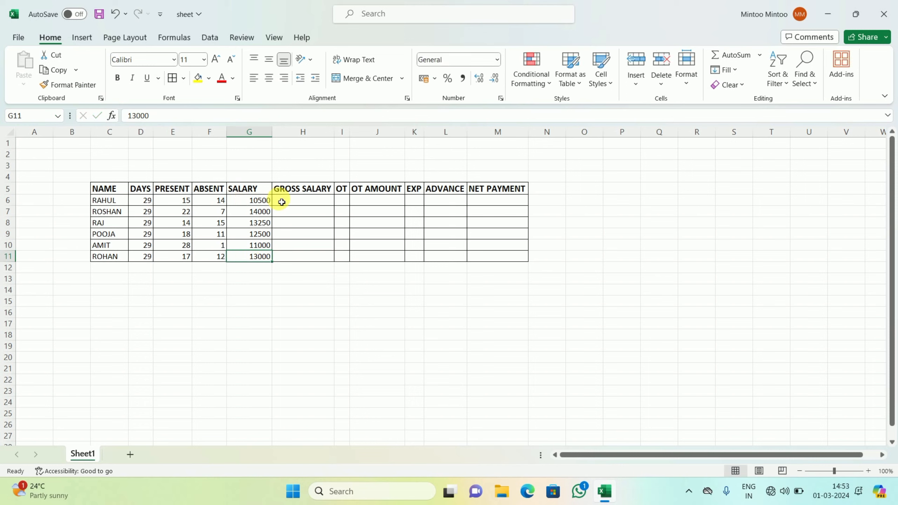
click(298, 201)
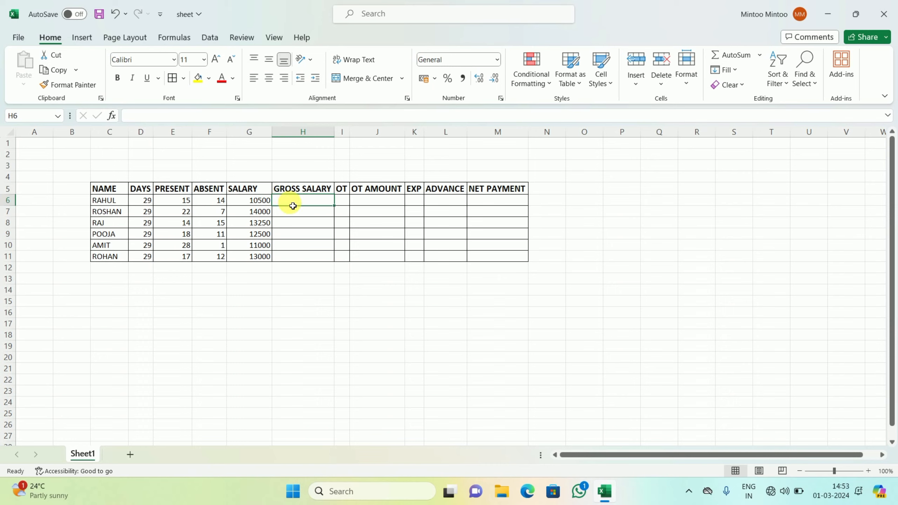
drag(260, 201, 261, 257)
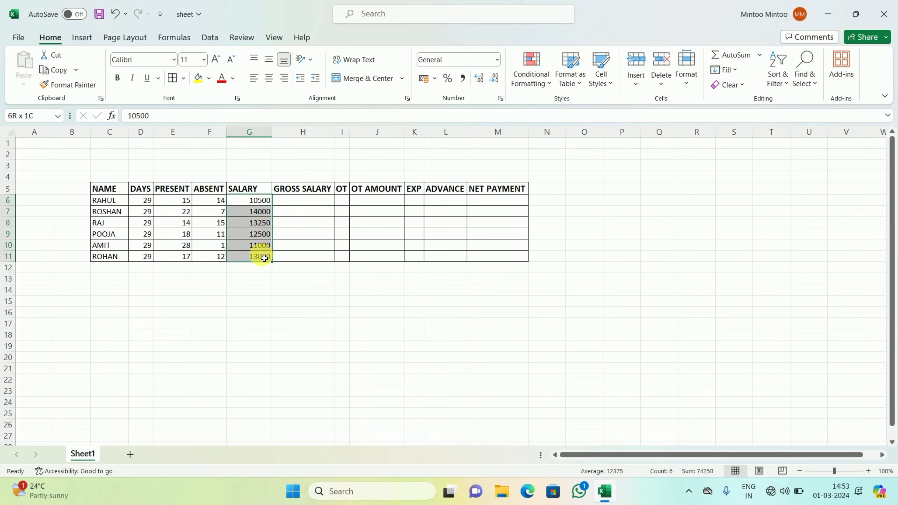
click(252, 278)
drag(164, 197, 185, 257)
drag(215, 200, 221, 257)
drag(245, 207, 257, 255)
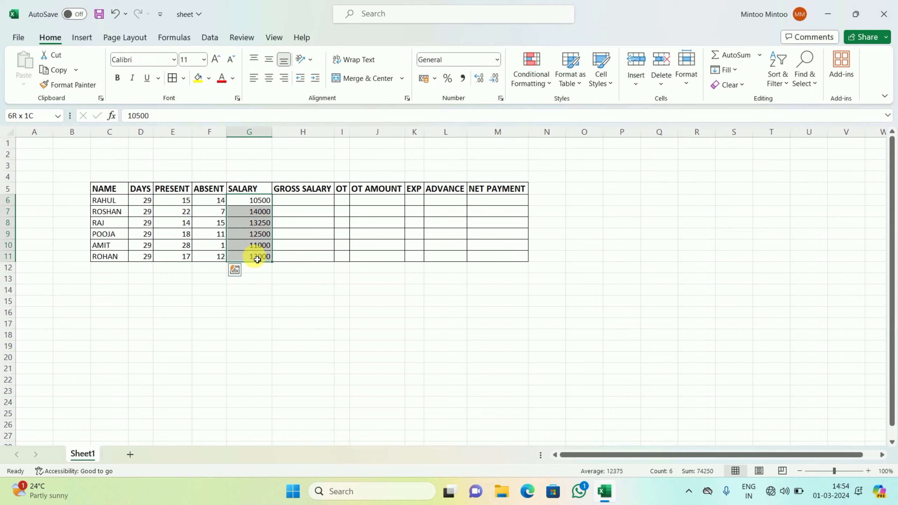
Calculate the first employee's GROSS SALARY in H6 with the formula =G6/D6*E6
click(304, 204)
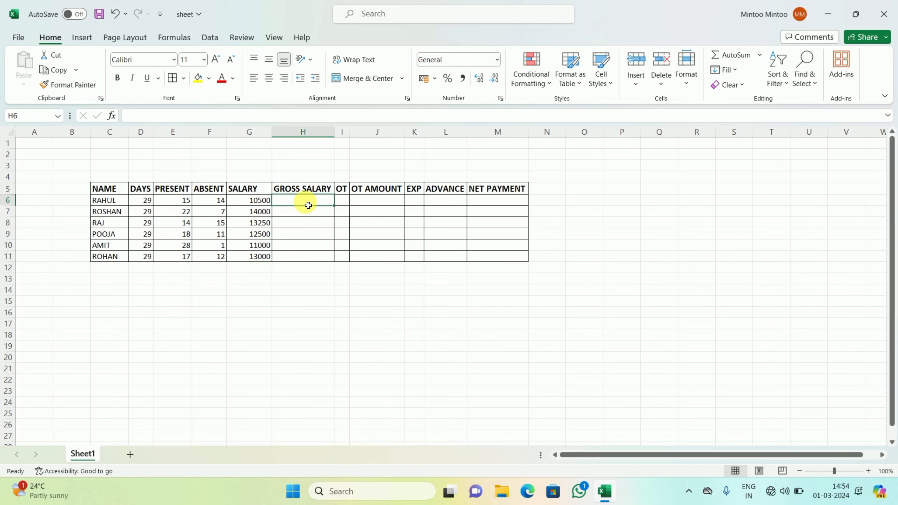
text(=)
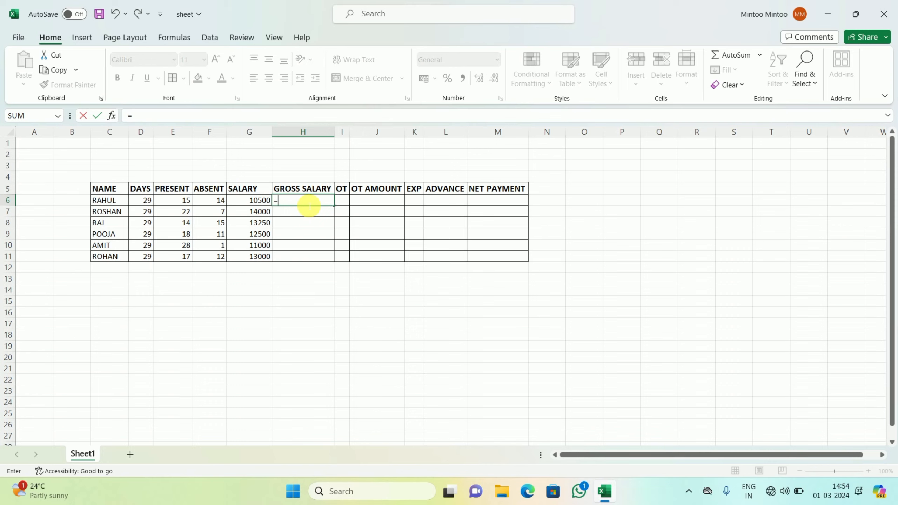
key(Left)
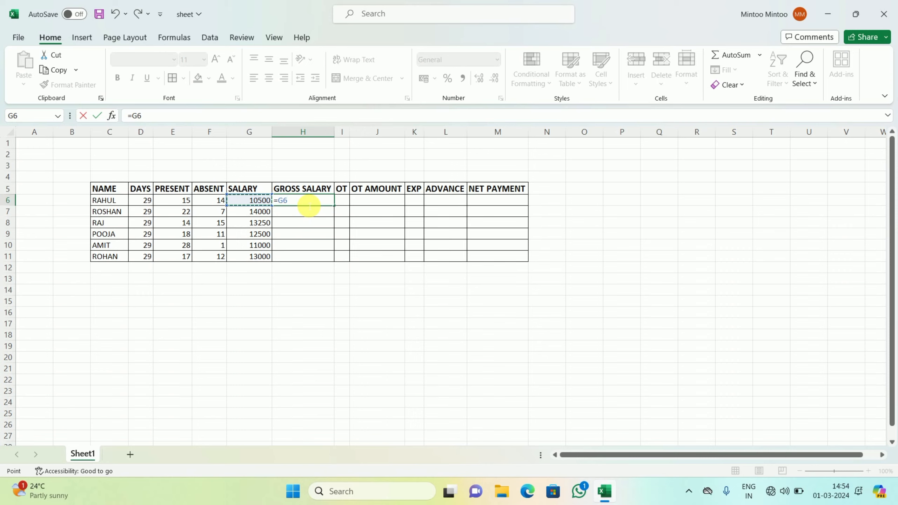
text(/)
key(Left)
key(Left)
key(Left)
key(Left)
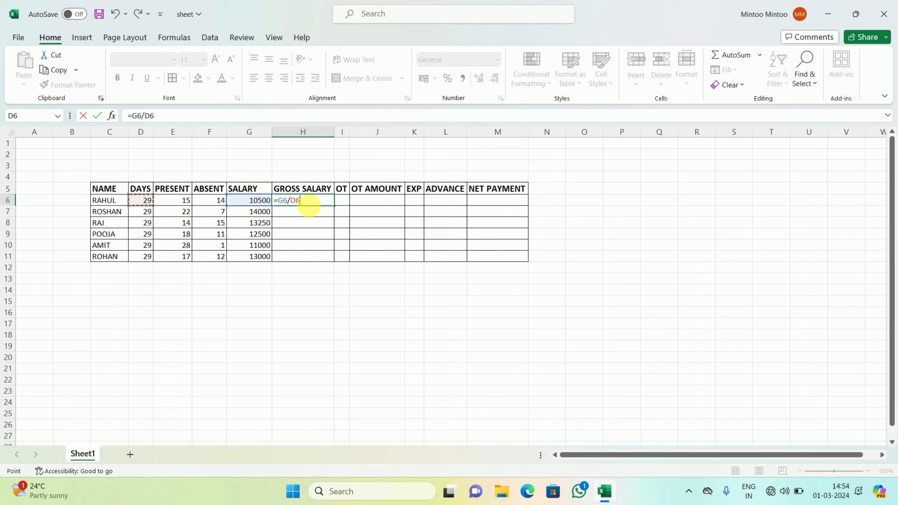
text(*)
key(Left)
key(Left)
key(Left)
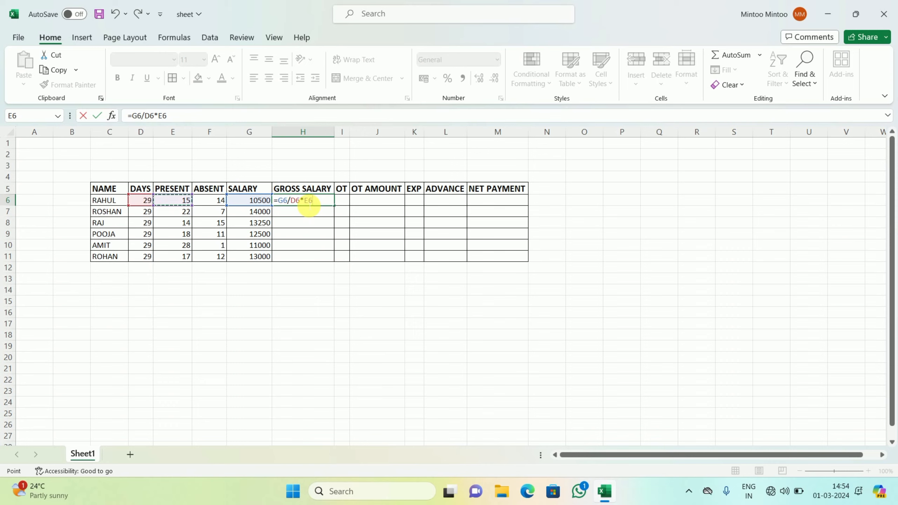
key(Return)
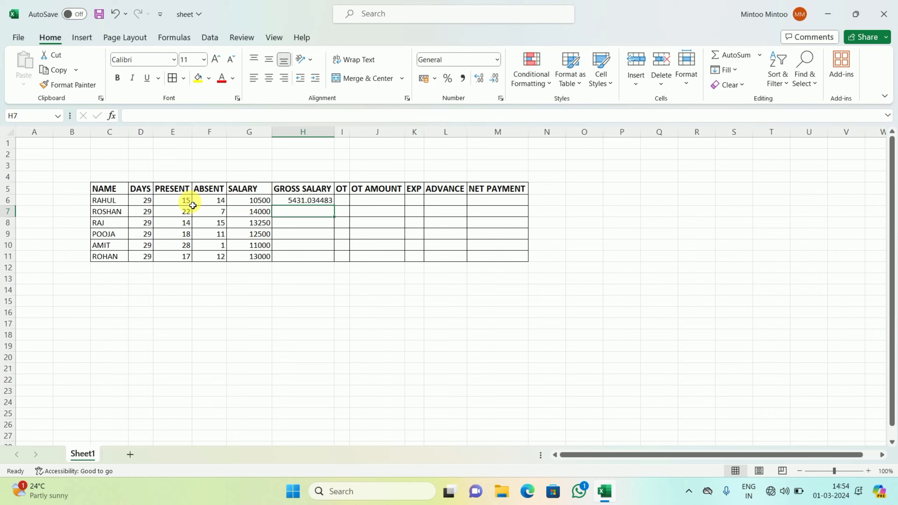
Format the gross salary in H6 as Number with 0 decimal places
click(288, 201)
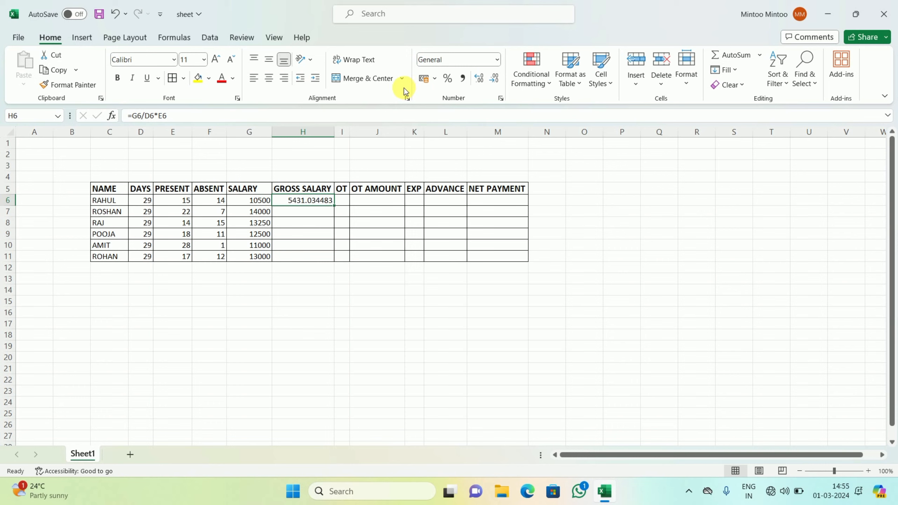
click(439, 60)
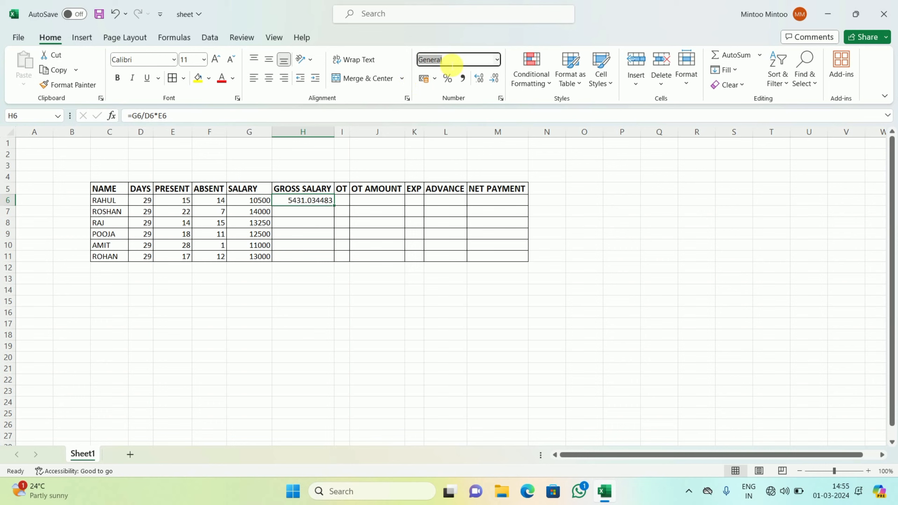
click(497, 60)
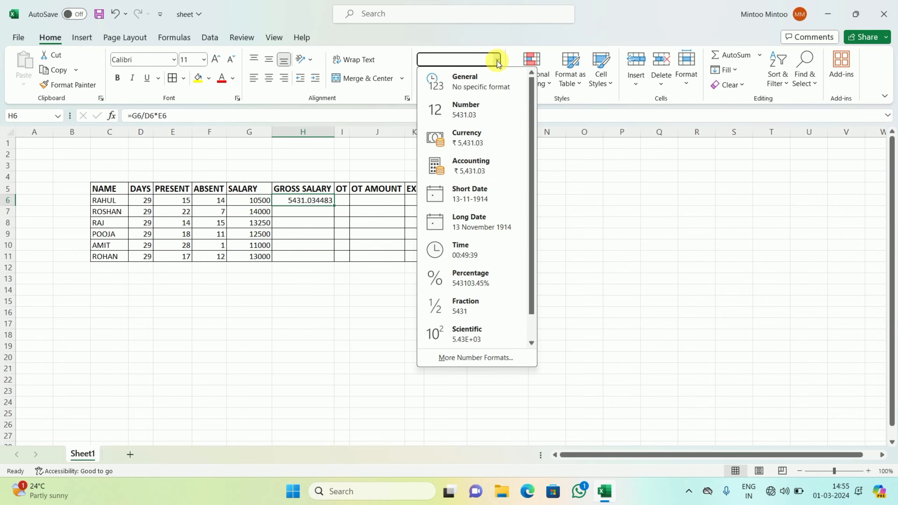
click(449, 39)
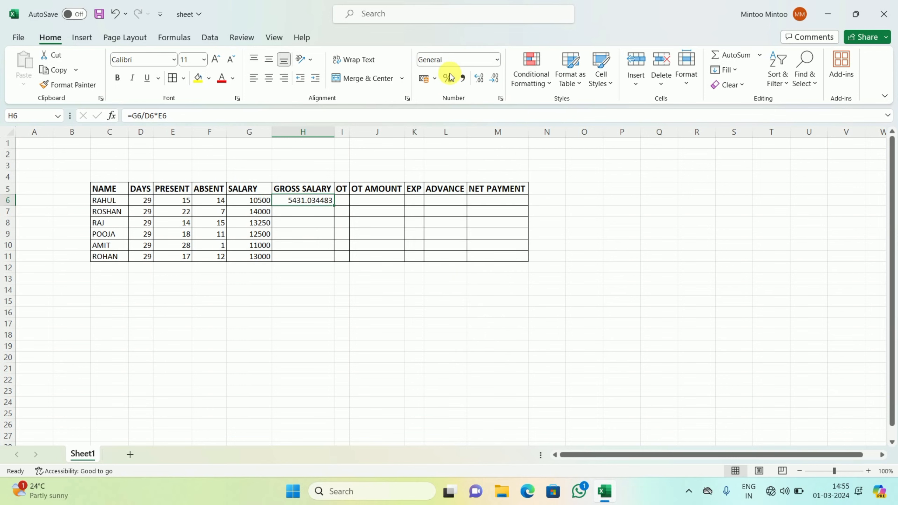
click(502, 100)
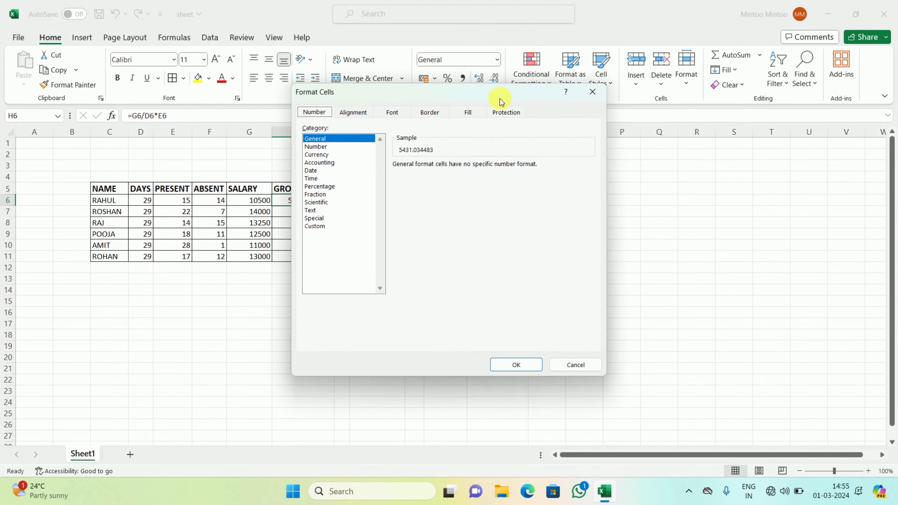
click(319, 147)
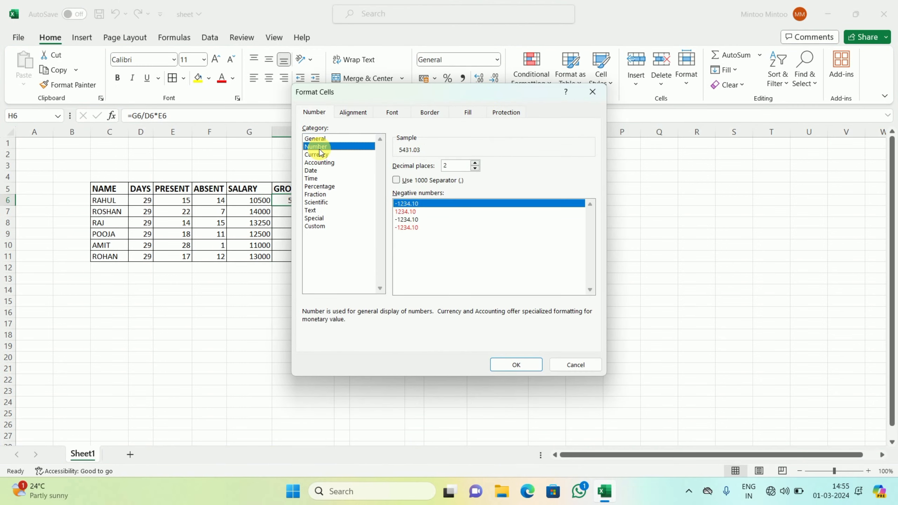
click(475, 170)
click(475, 169)
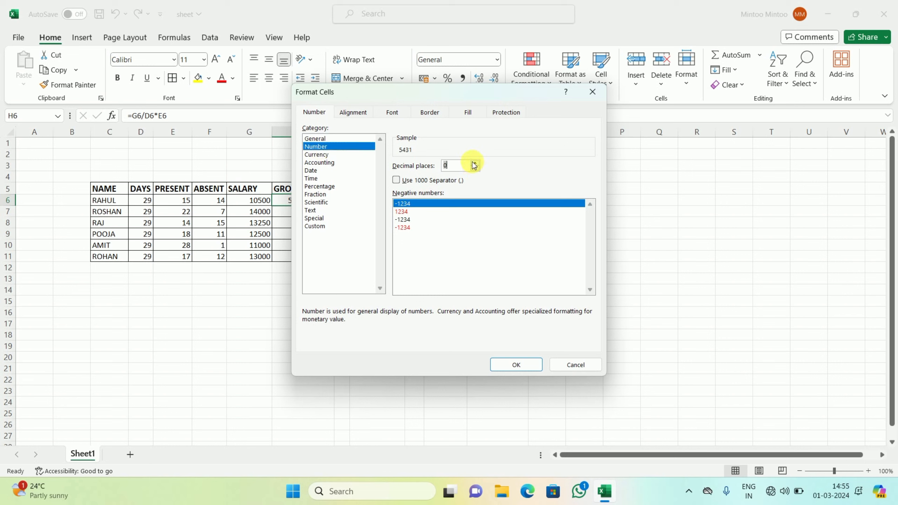
click(529, 367)
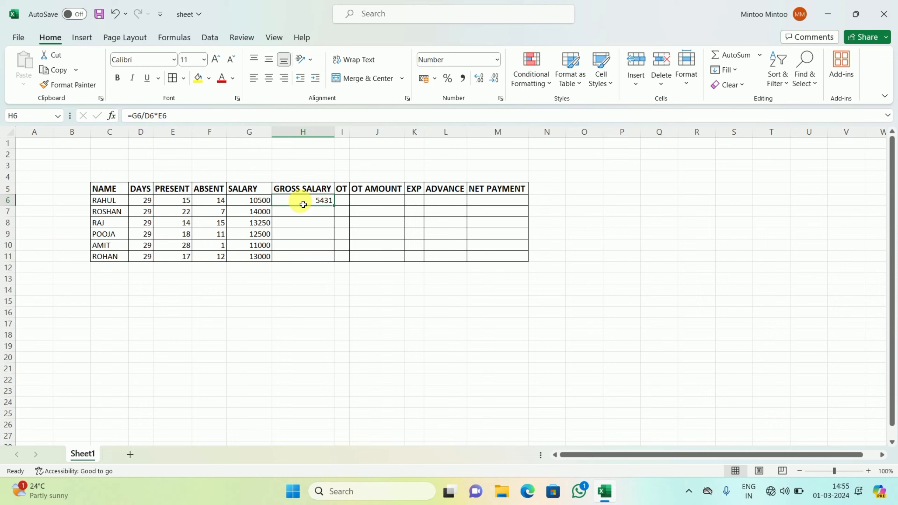
Fill the gross salary formula from H6 down to H11 and check the copied formulas
drag(305, 205, 317, 256)
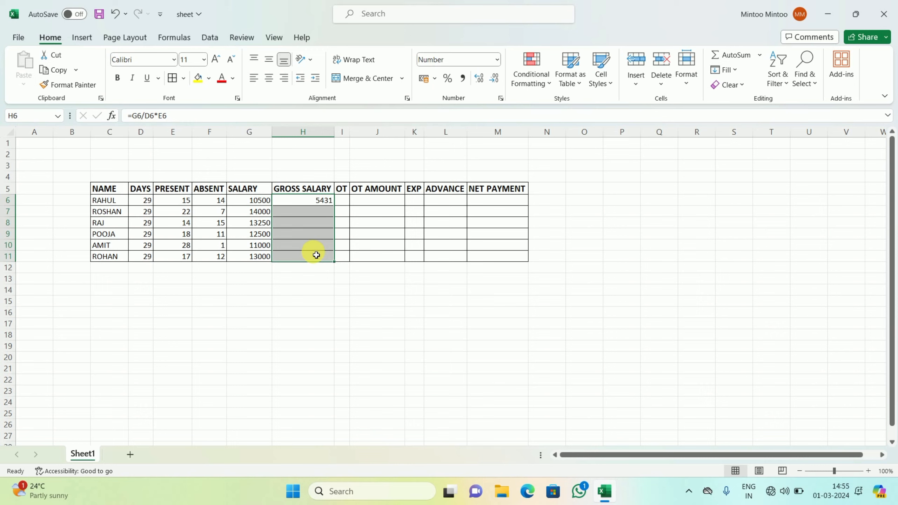
key(ctrl+d)
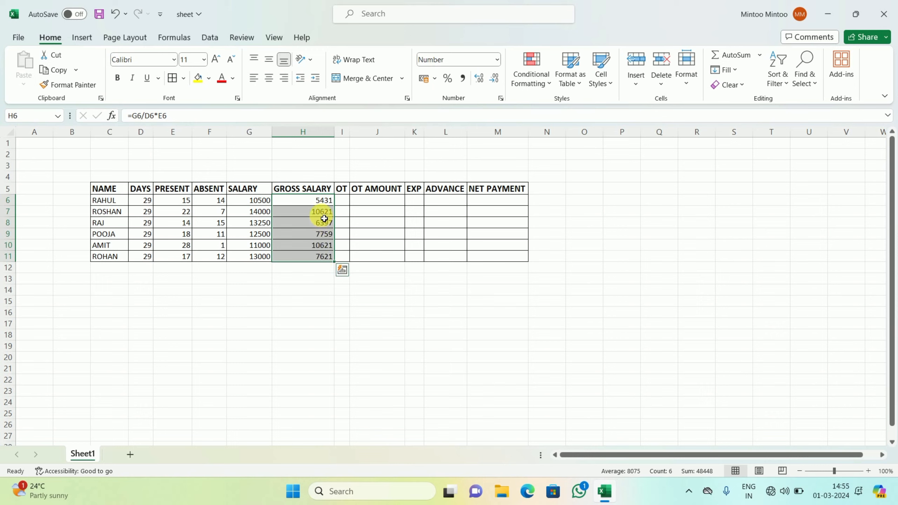
key(Down)
key(Down)
key(Down)
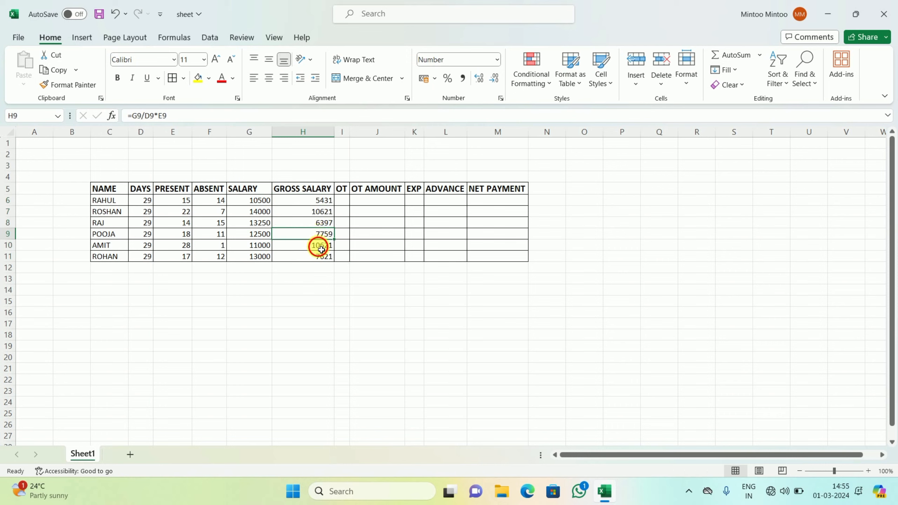
click(320, 246)
click(320, 258)
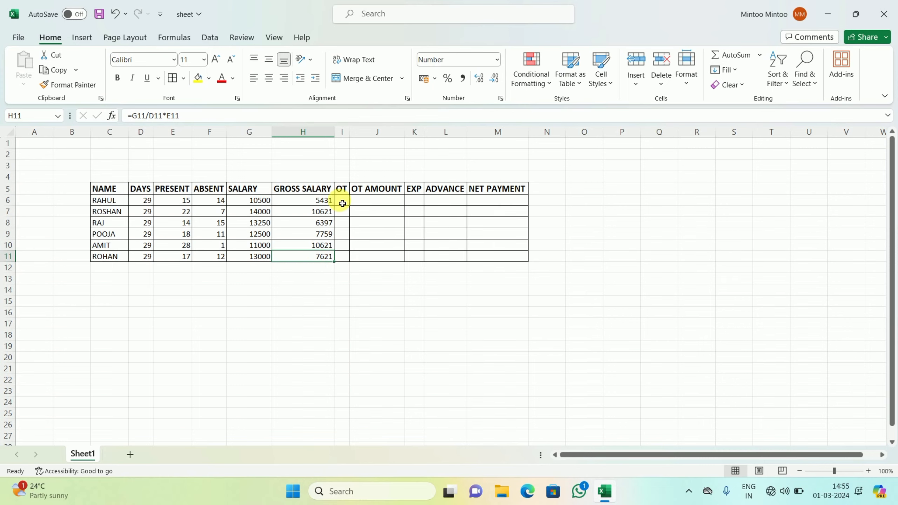
Widen the OT column and enter the overtime values 8, 5 and 8 in cells I6 to I8
drag(353, 133, 363, 137)
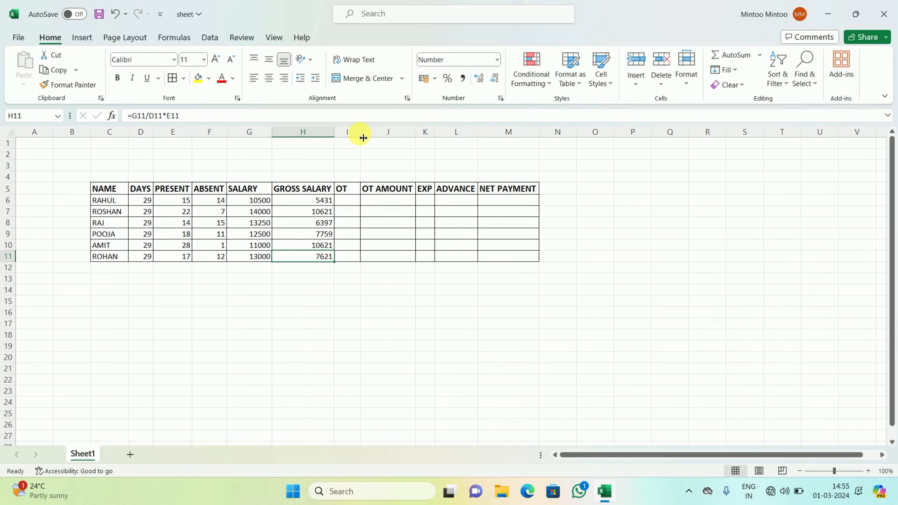
click(345, 201)
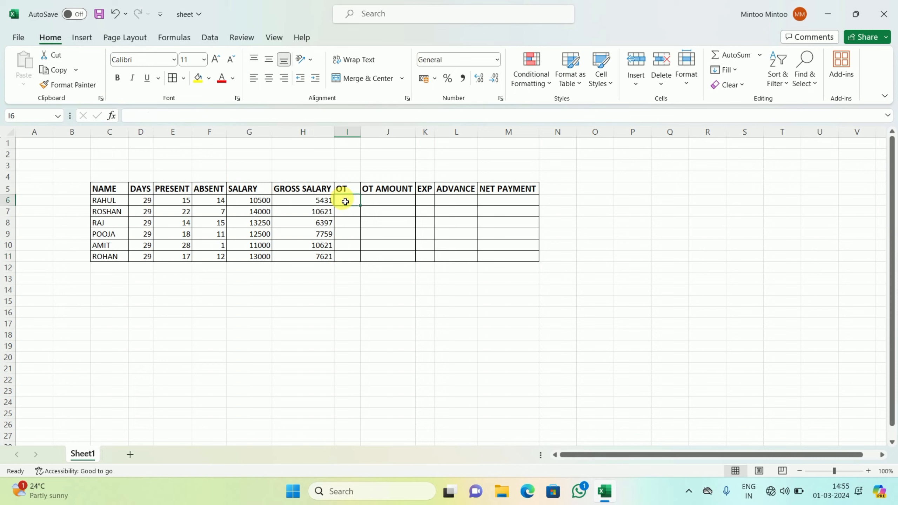
text(8)
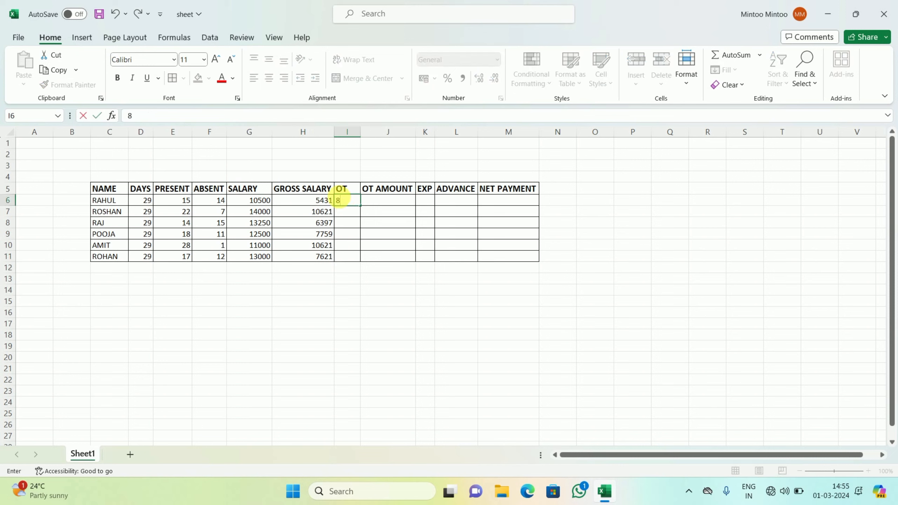
key(Return)
text(5)
key(Return)
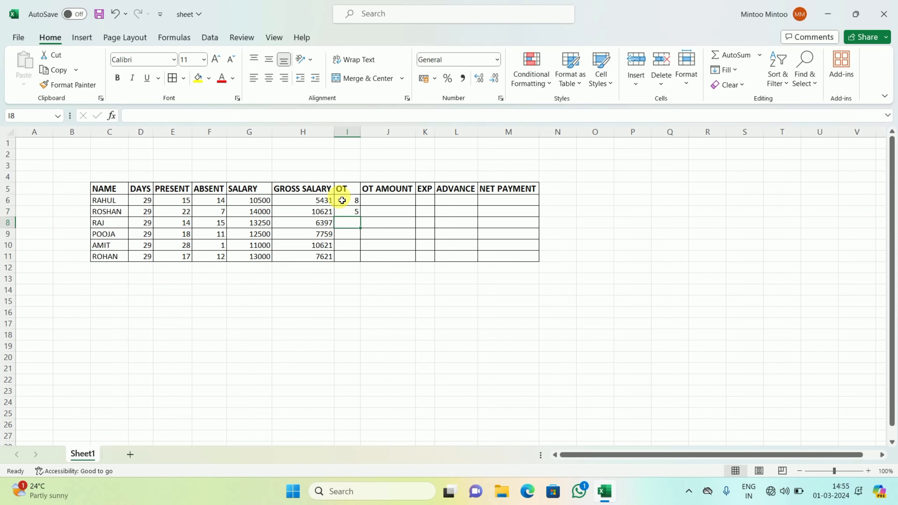
text(8)
key(Return)
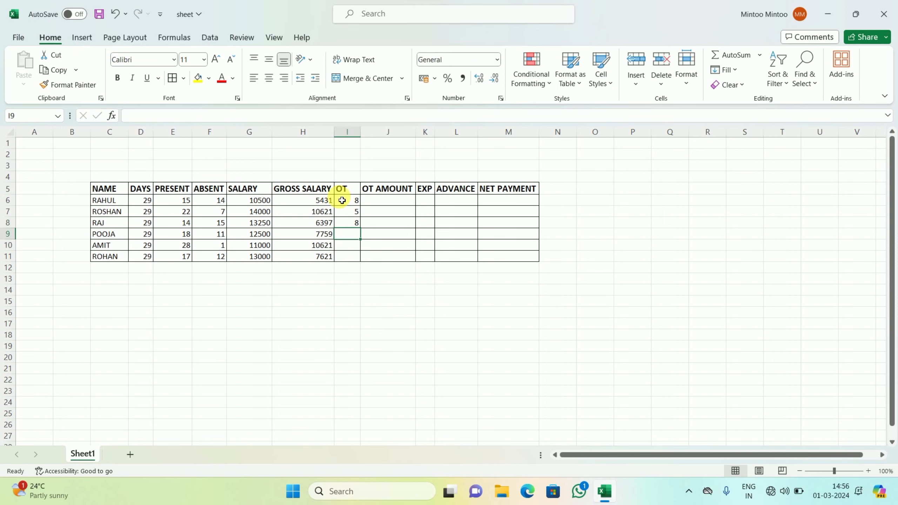
Enter the remaining overtime values 6, 7 and 12 in cells I9 to I11 of the OT column
text(6)
key(Return)
text(7)
key(Return)
text(12)
key(Return)
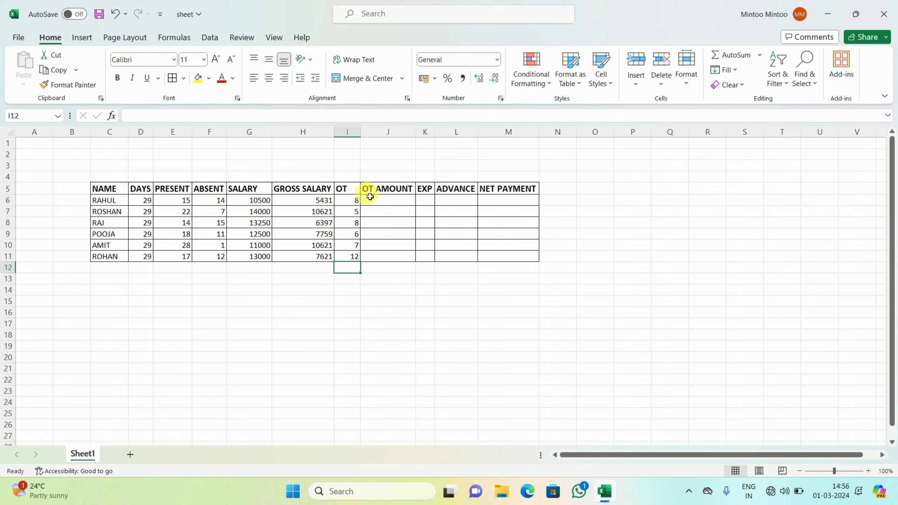
Enter the overtime amount formula =G6/D6/8*I6 in cell J6 of the OT AMOUNT column
click(398, 205)
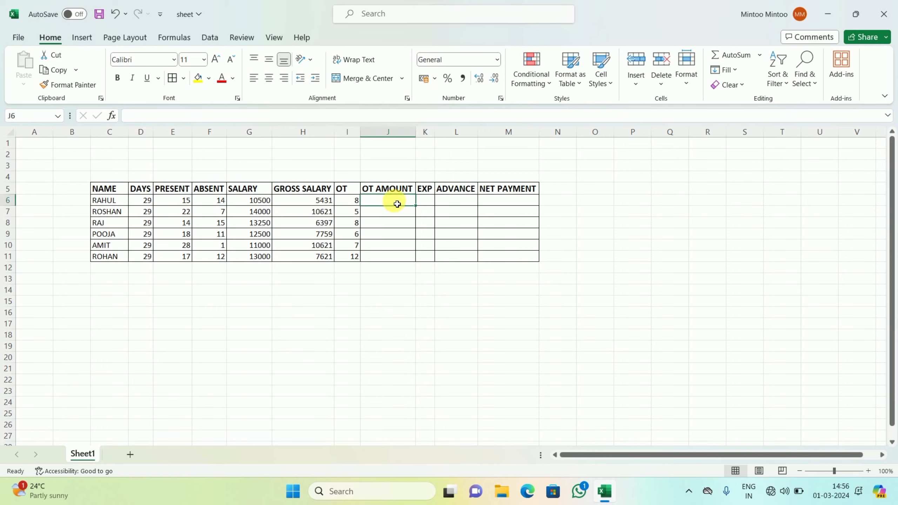
text(=)
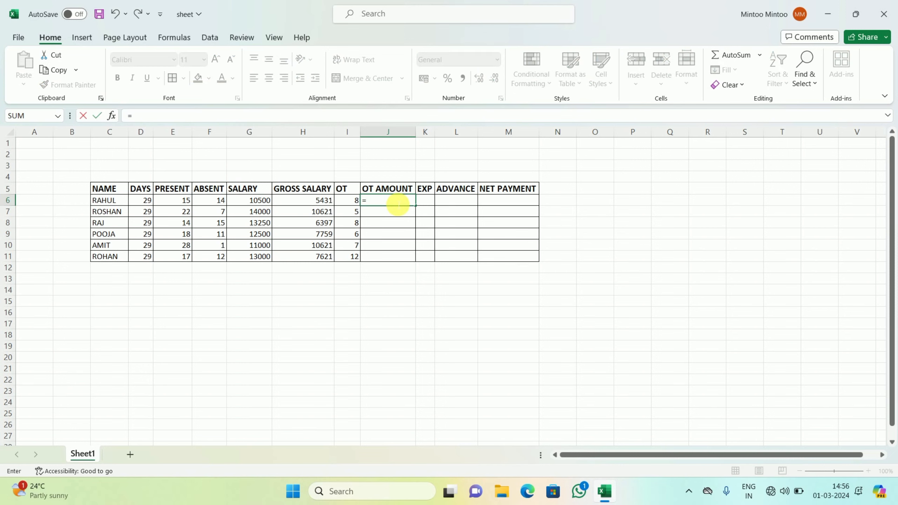
key(Left)
key(Left)
key(Left)
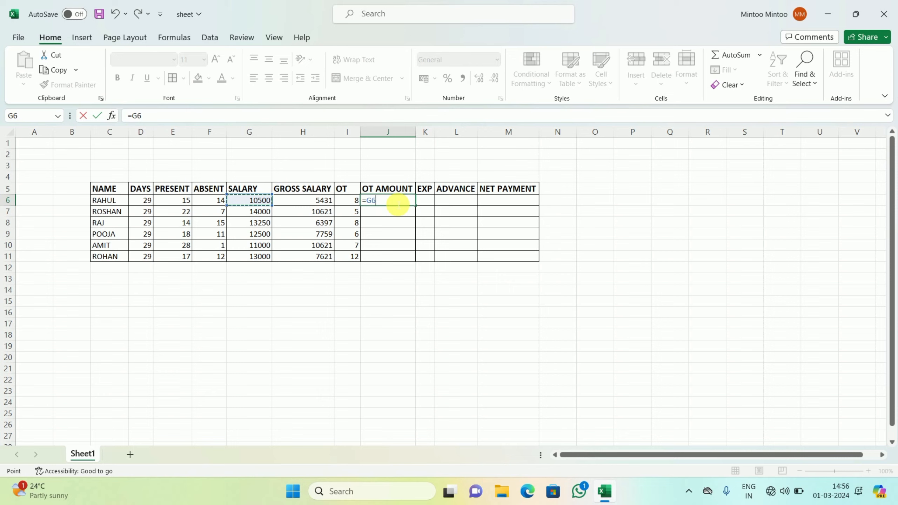
text(/)
key(Left)
key(Left)
key(Left)
key(Left)
key(Left)
key(Left)
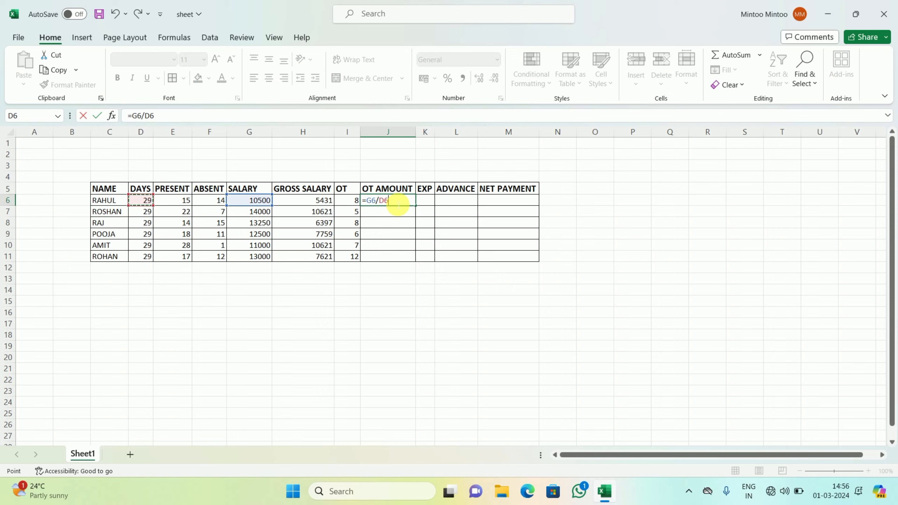
text(/8*)
key(Left)
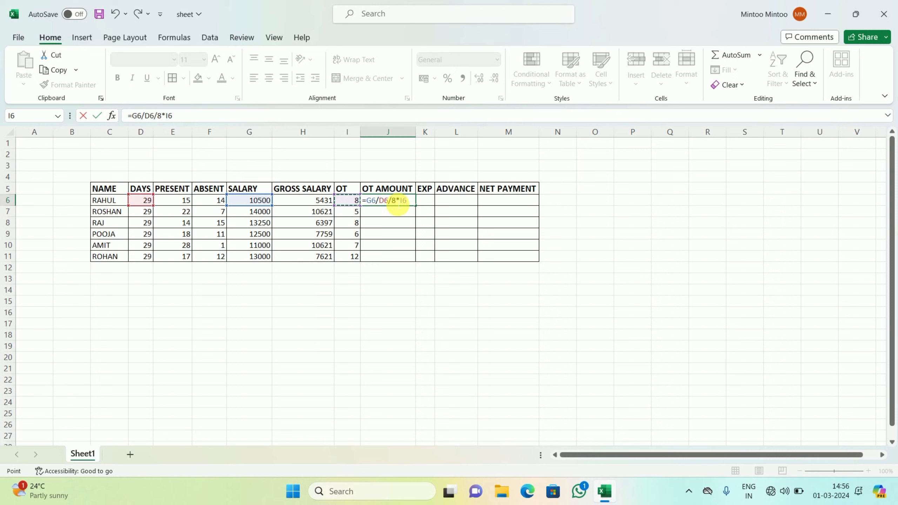
key(Return)
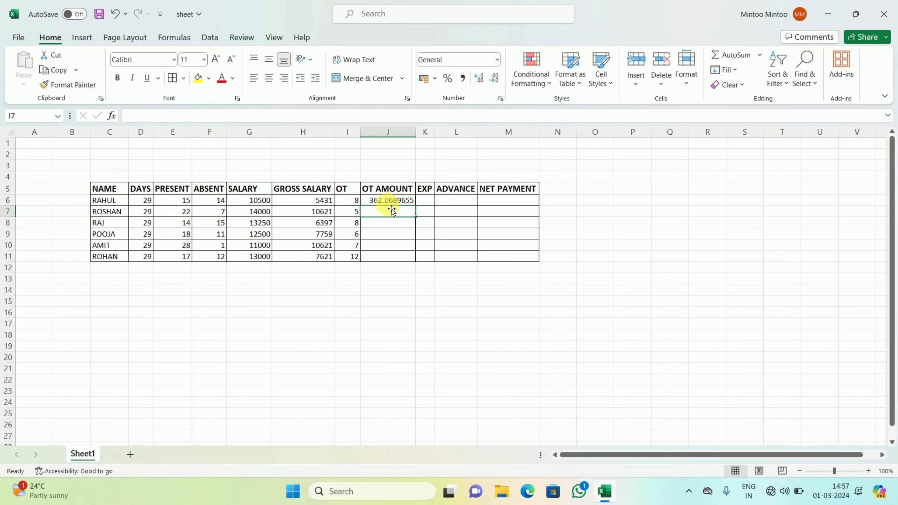
Format the overtime amount in J6 as Number with 0 decimal places
click(403, 202)
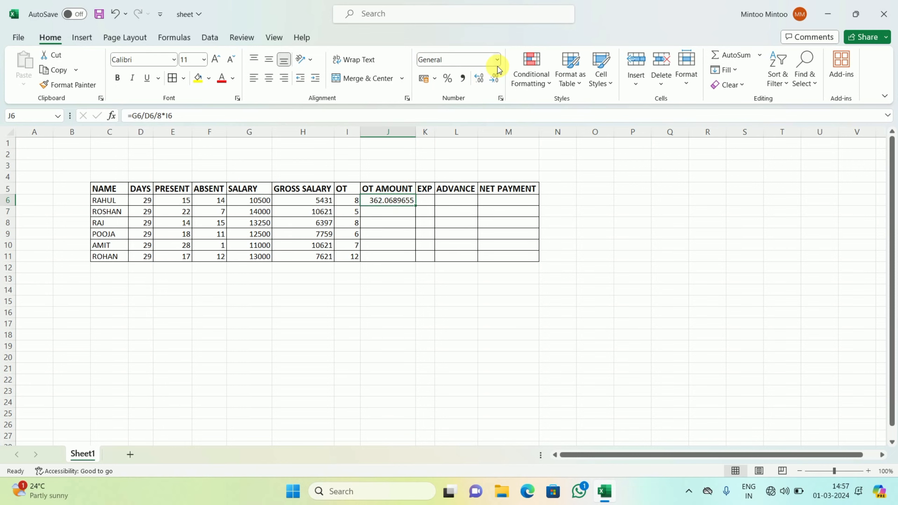
click(501, 99)
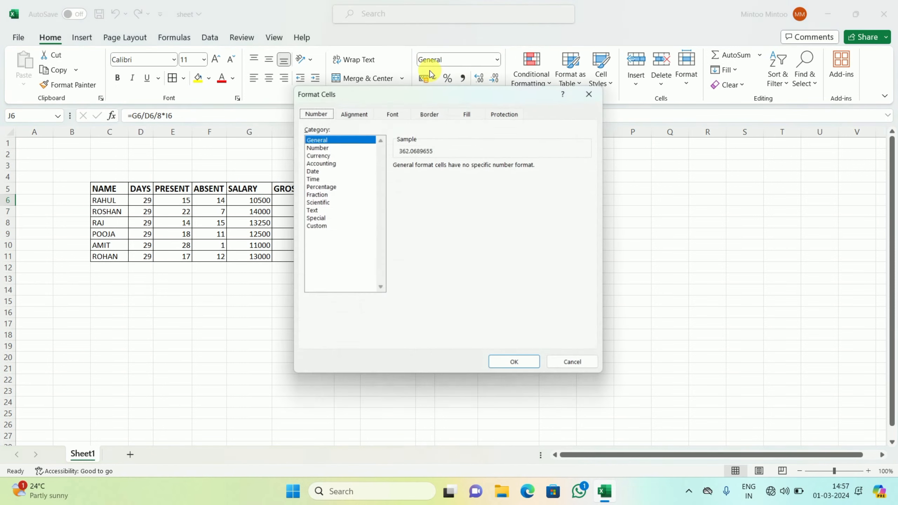
click(317, 147)
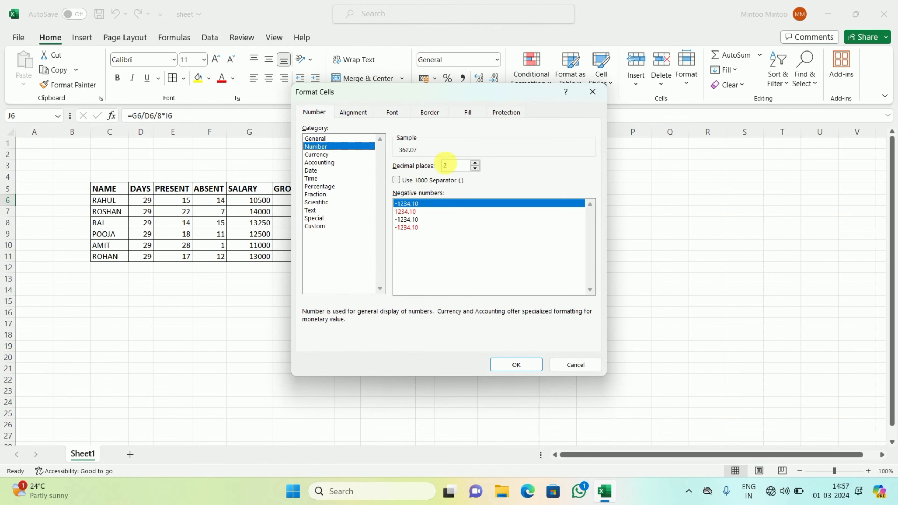
double_click(475, 168)
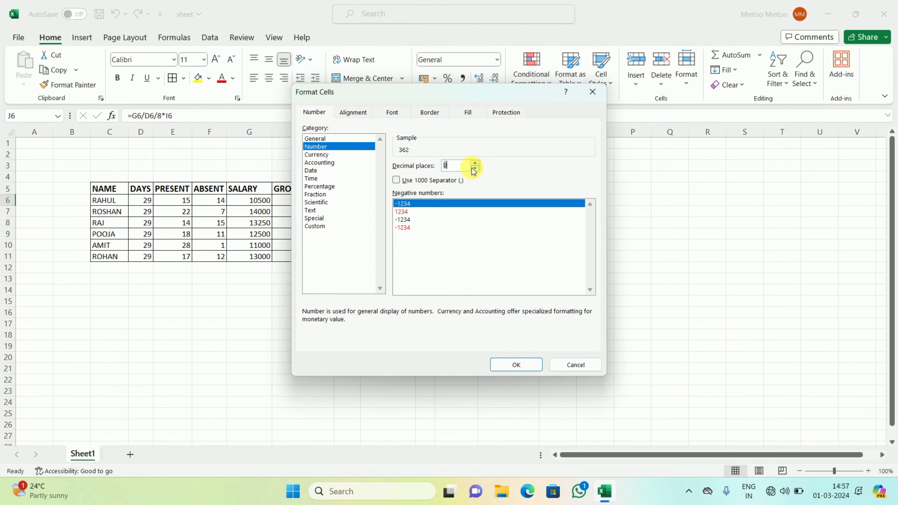
click(536, 368)
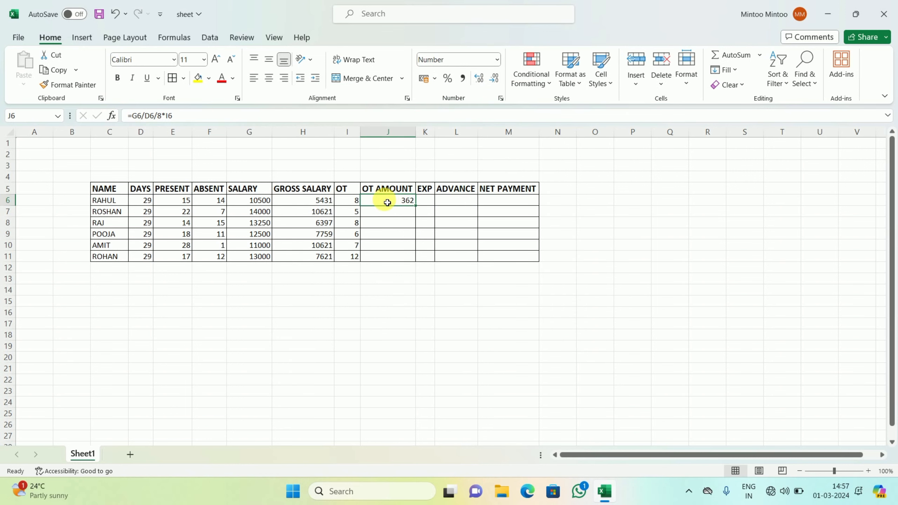
Fill the overtime amount formula from J6 down to J11 and check the cell references in J6
drag(383, 201, 414, 260)
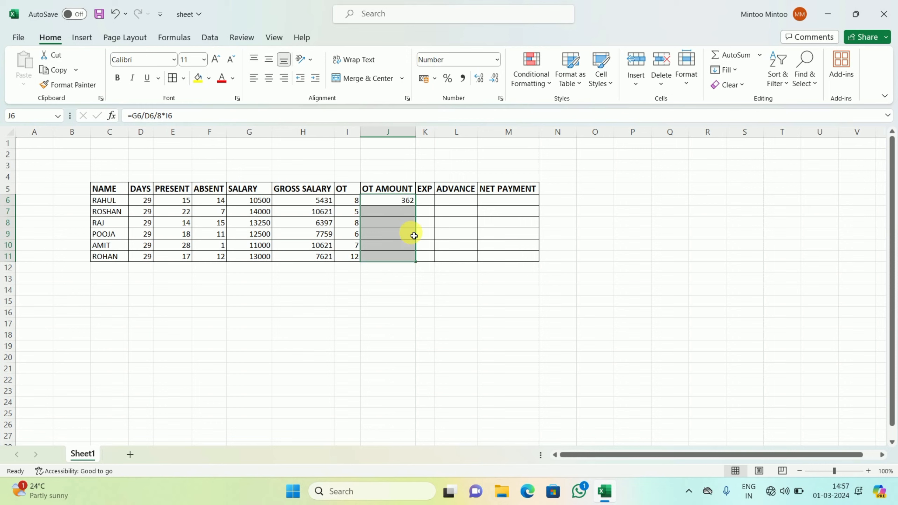
key(ctrl+d)
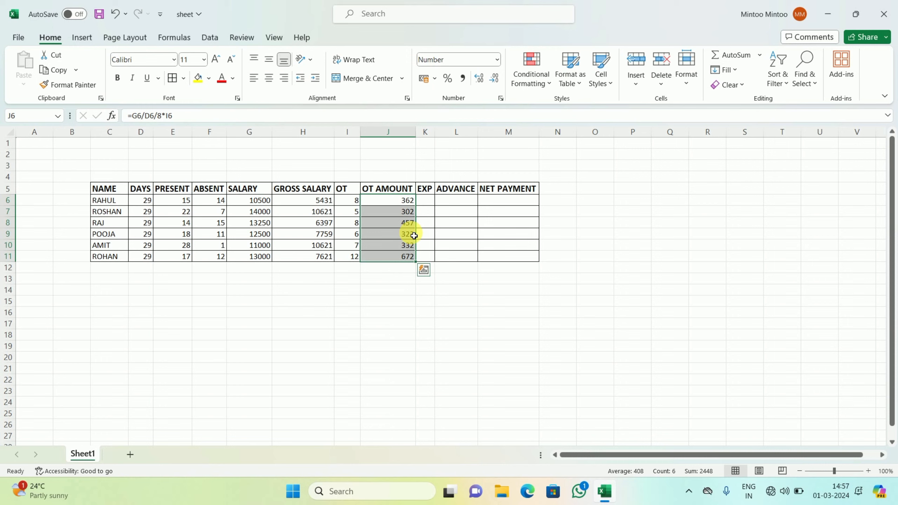
click(392, 201)
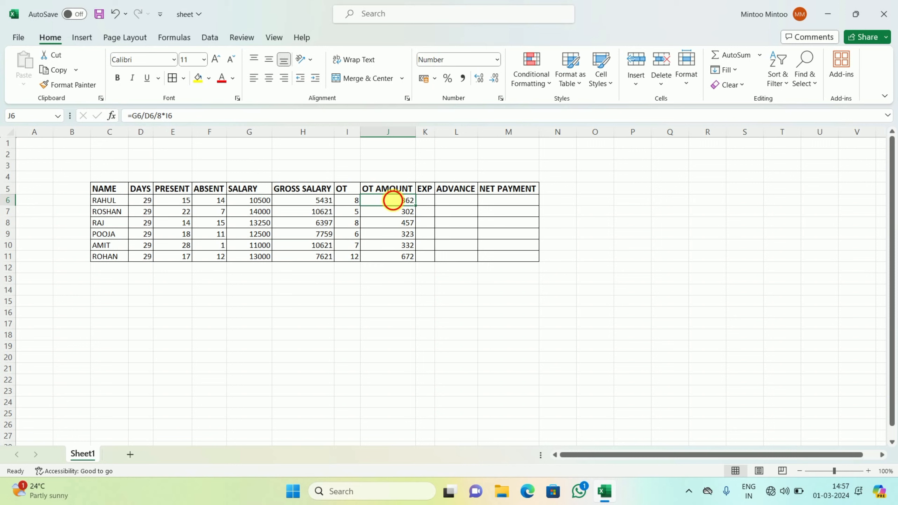
double_click(392, 201)
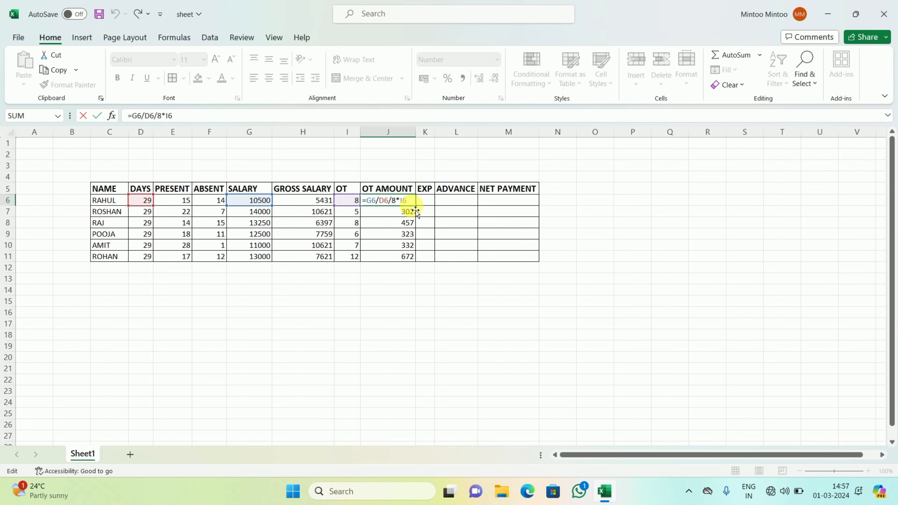
click(423, 220)
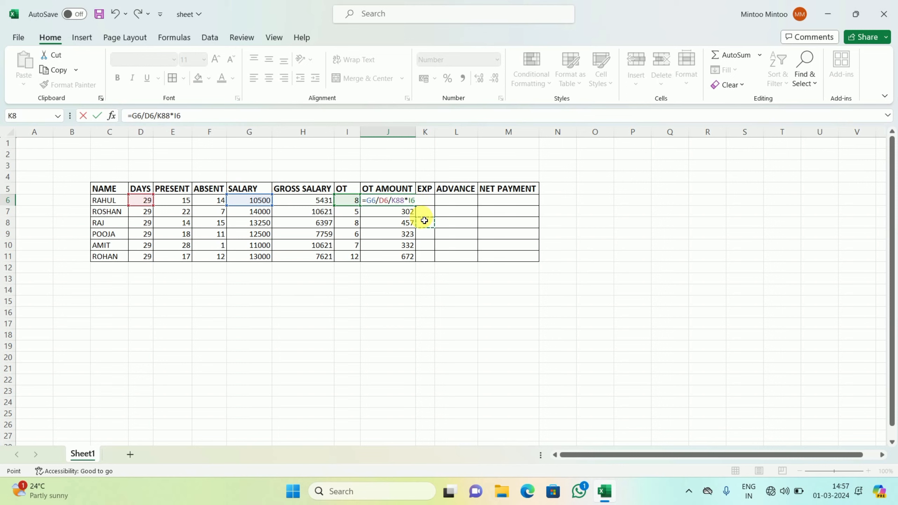
key(ctrl+Return)
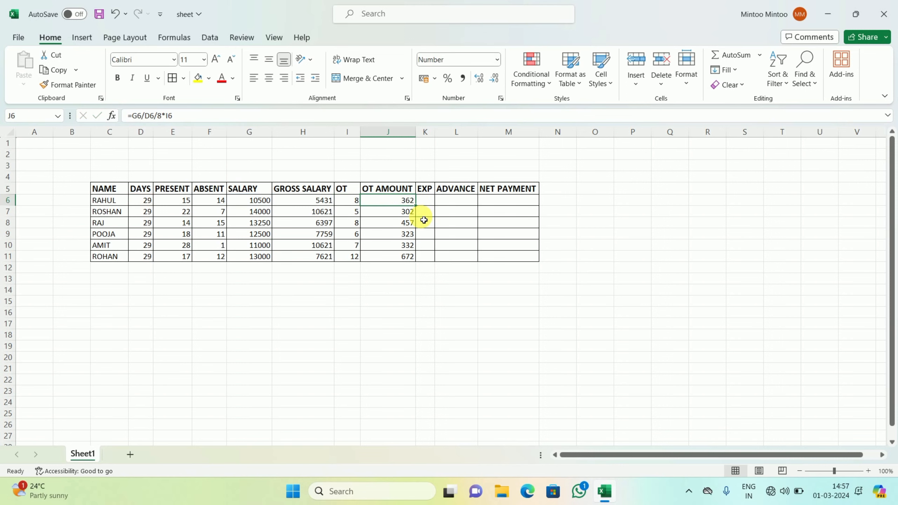
Widen the EXP column, enter 0 in K6 and fill it down to K11
click(427, 205)
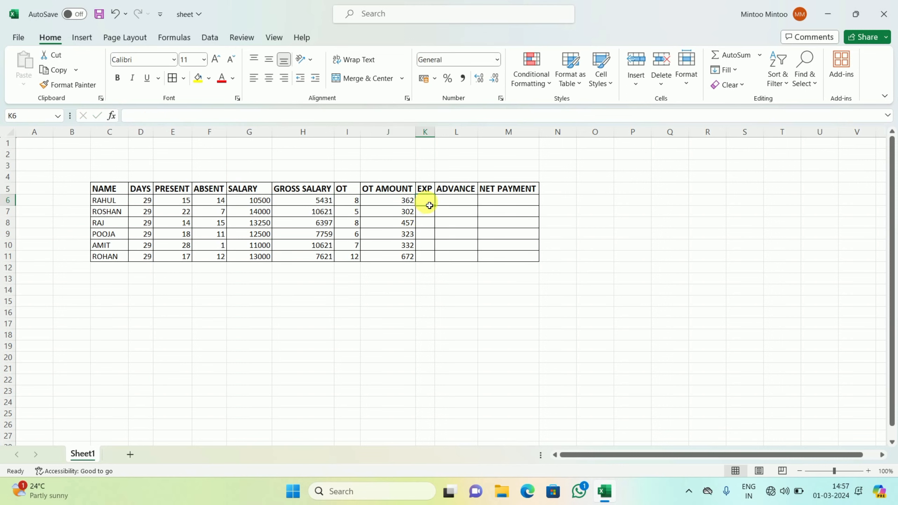
drag(435, 132, 457, 137)
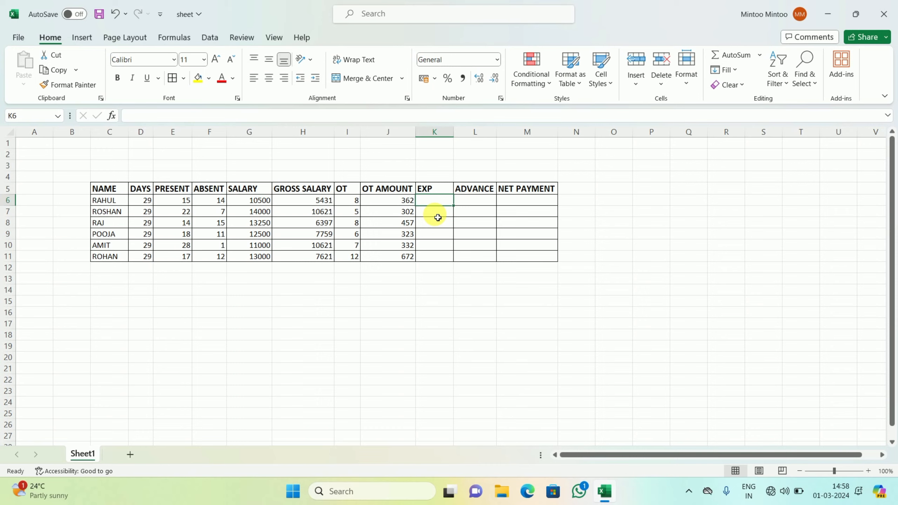
text(0)
key(Return)
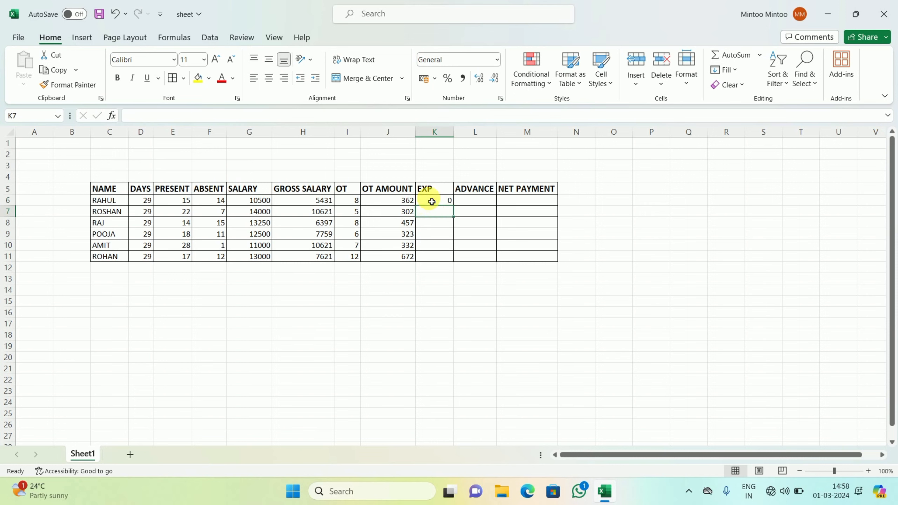
drag(432, 201, 434, 260)
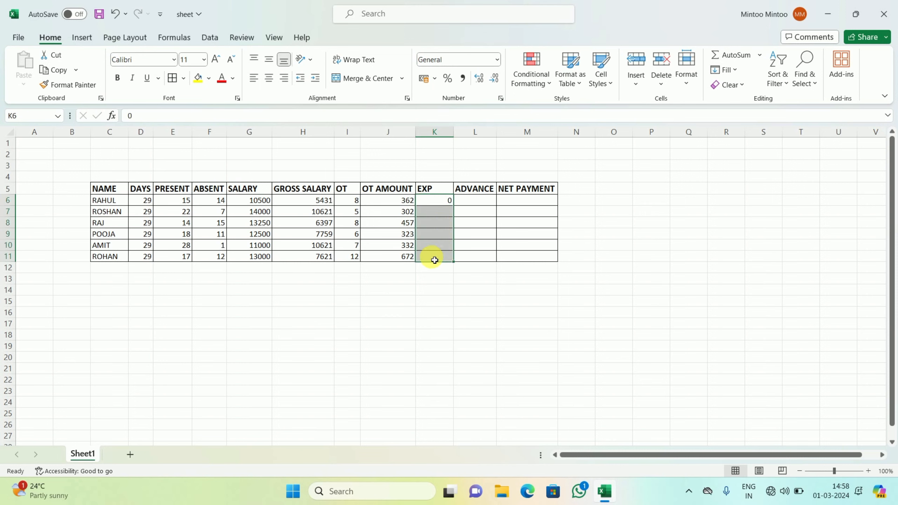
key(ctrl+e)
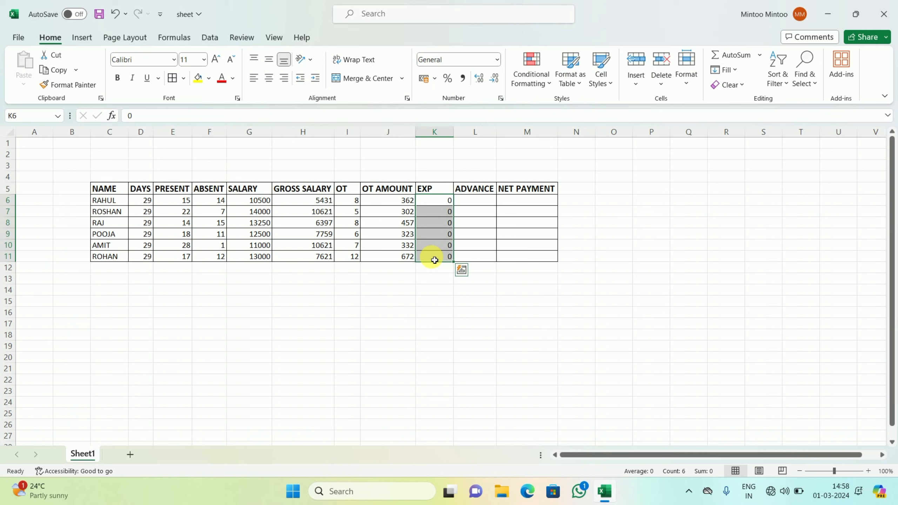
Set the expense values to 150 in K8 and 180 in K9
click(428, 226)
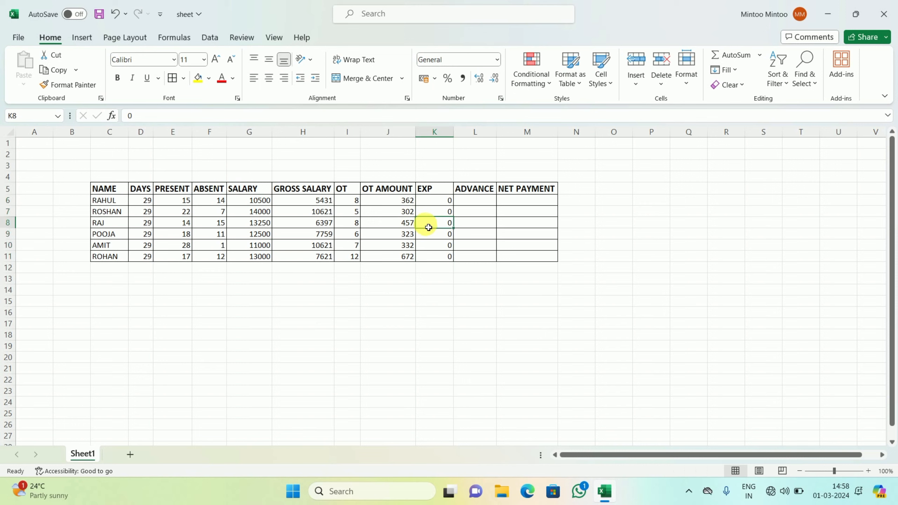
text(150)
key(Return)
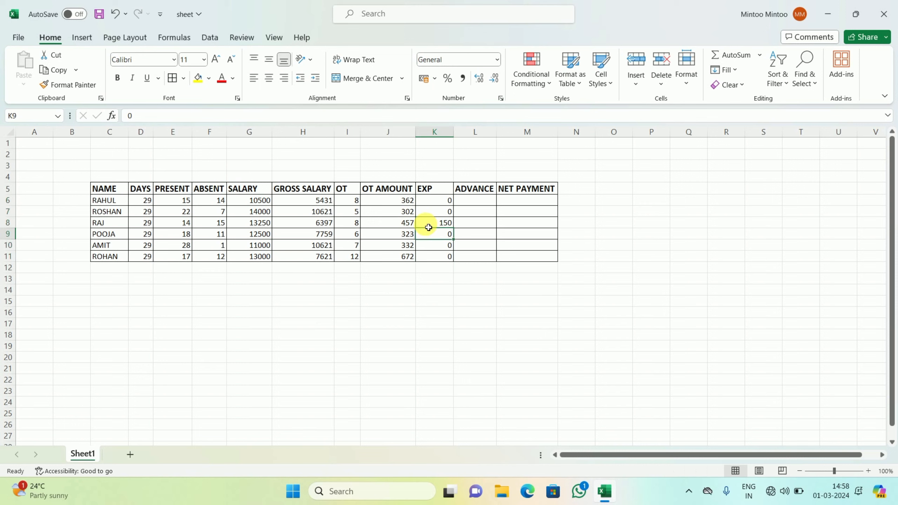
text(180)
key(Return)
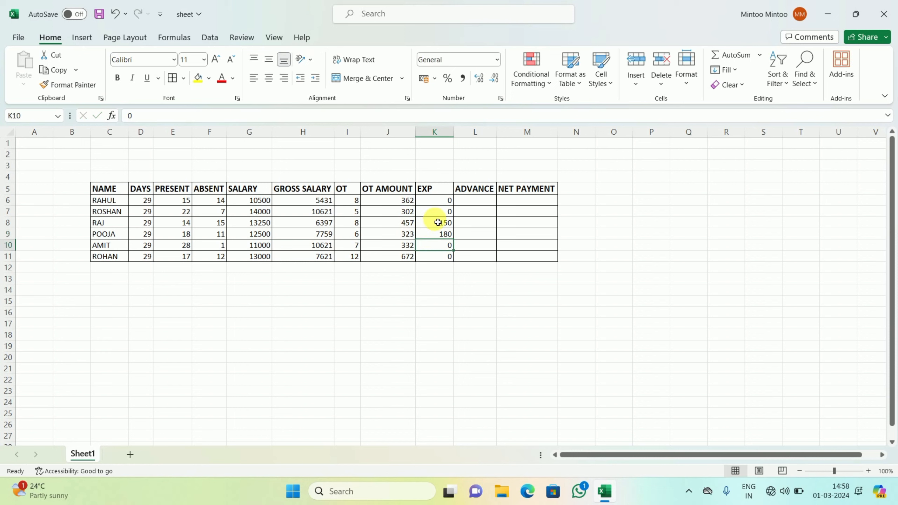
Enter an advance of 2000 in L6 and fill it down to L11
click(471, 204)
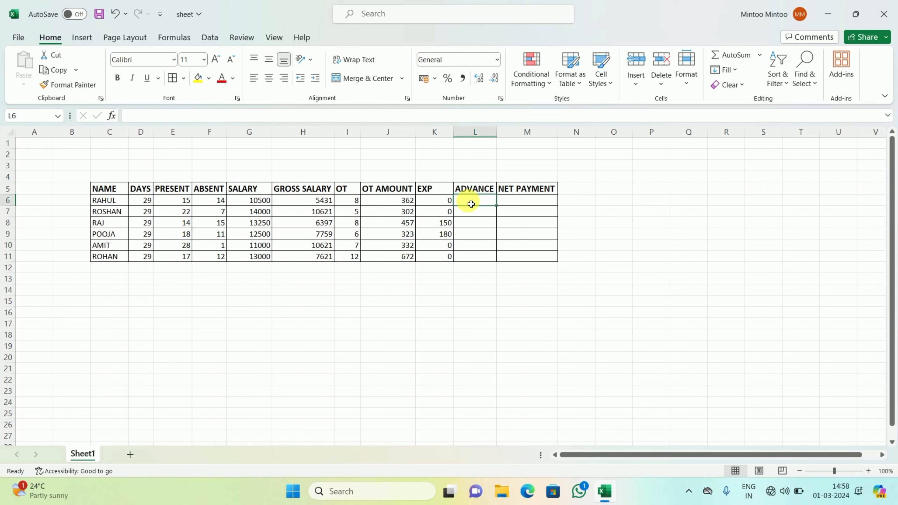
text(2000)
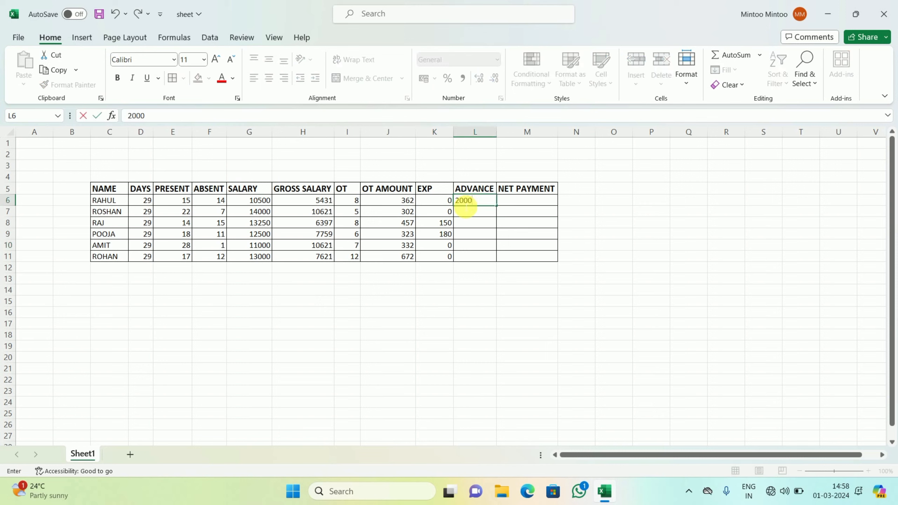
key(Return)
text(5)
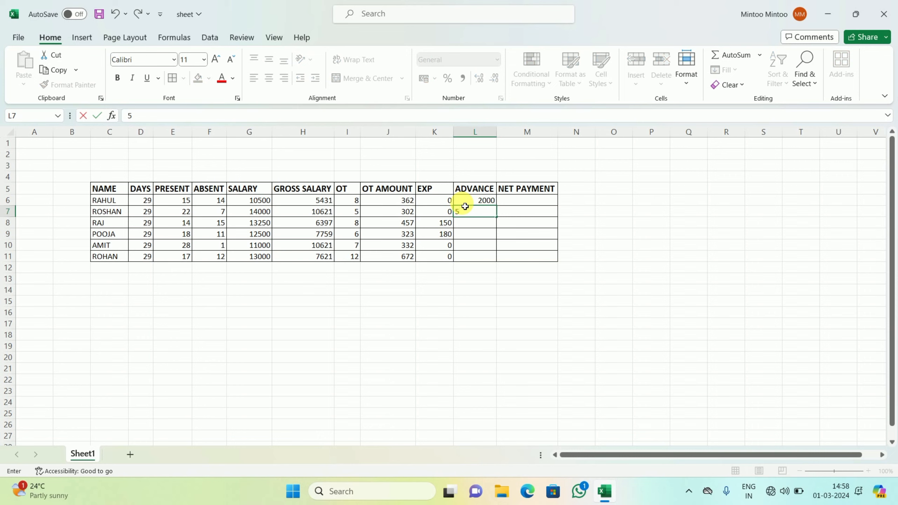
key(Escape)
drag(481, 202, 475, 258)
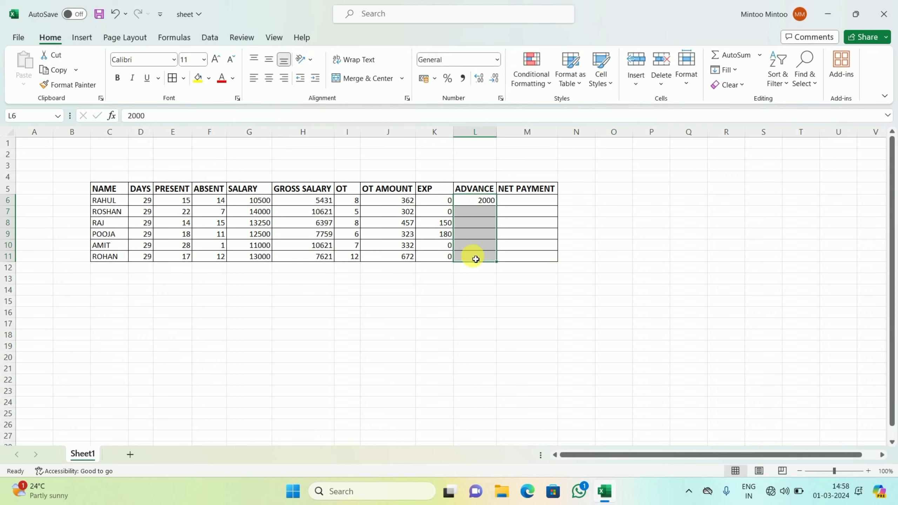
key(ctrl+e)
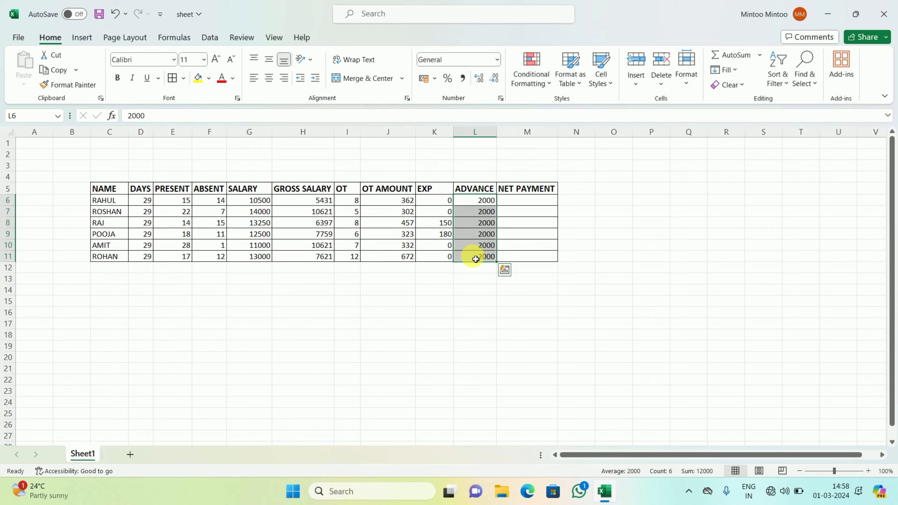
Enter the net payment formula =H6+J6+K6-L6 in M6 and fill it down to M11
click(523, 204)
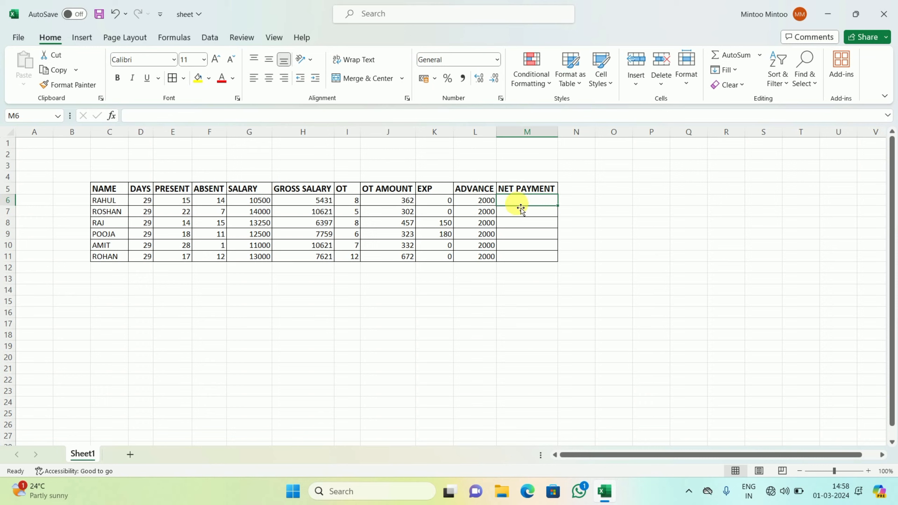
text(=)
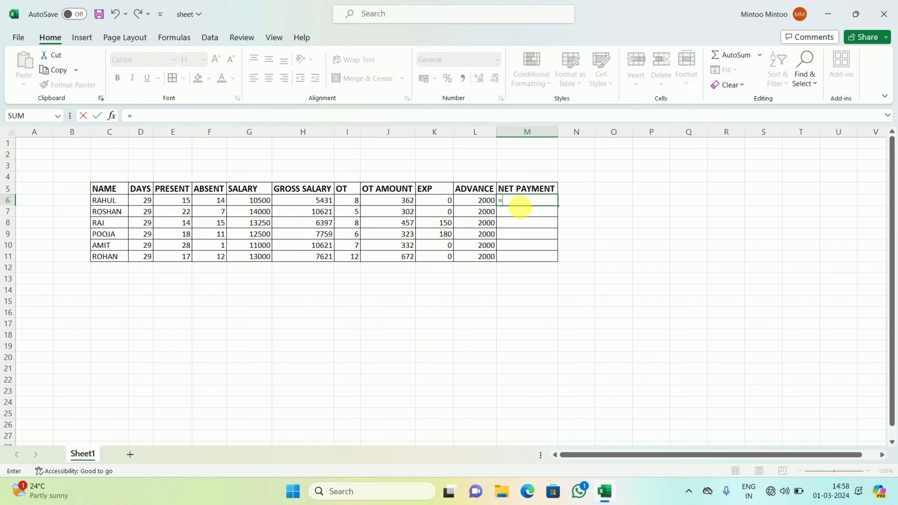
key(Left)
key(Left)
key(Left)
key(Left)
key(Left)
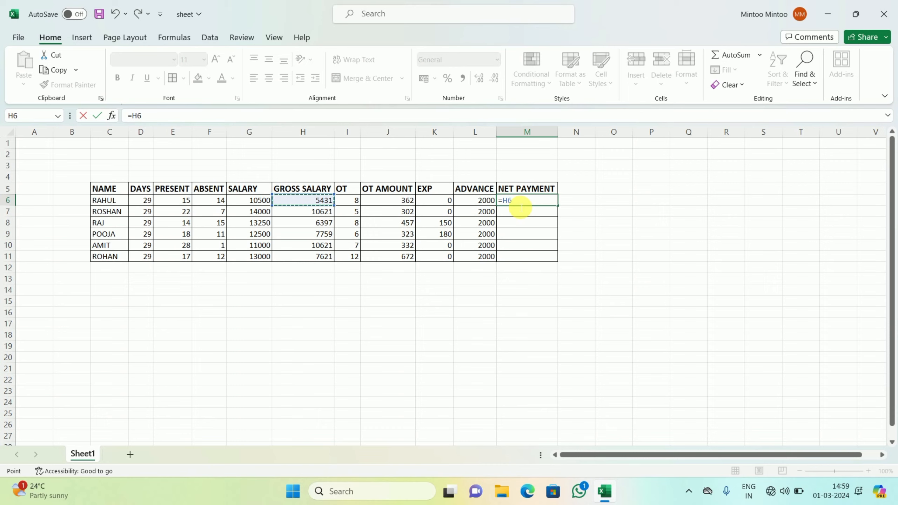
text(+)
key(Left)
key(Left)
key(Left)
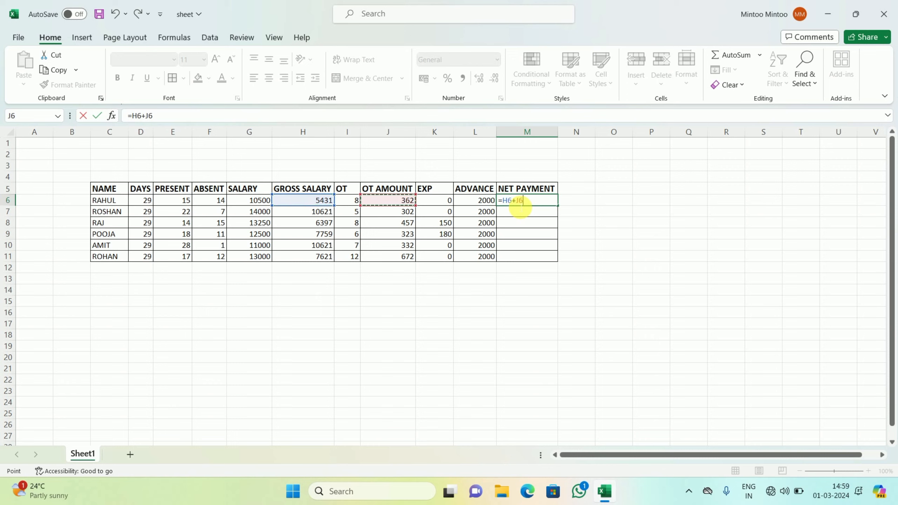
text(+)
key(Left)
key(Left)
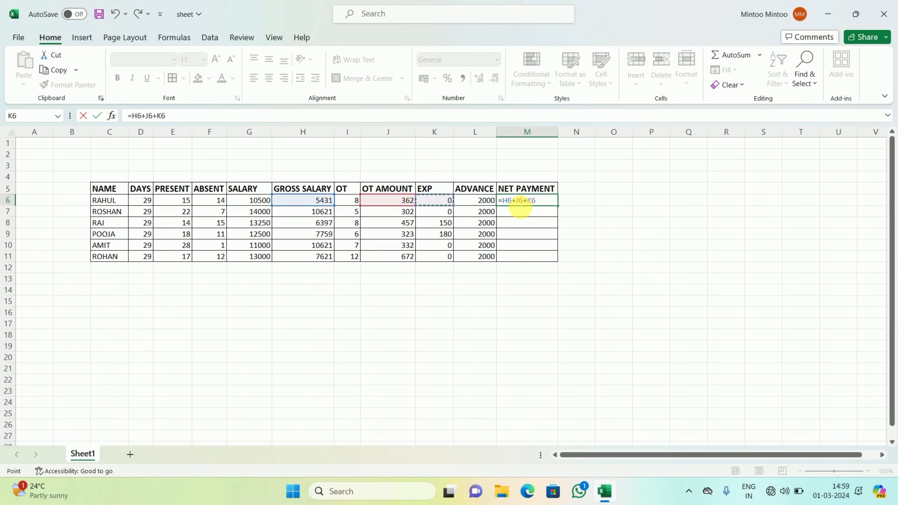
text(-)
key(Left)
key(Return)
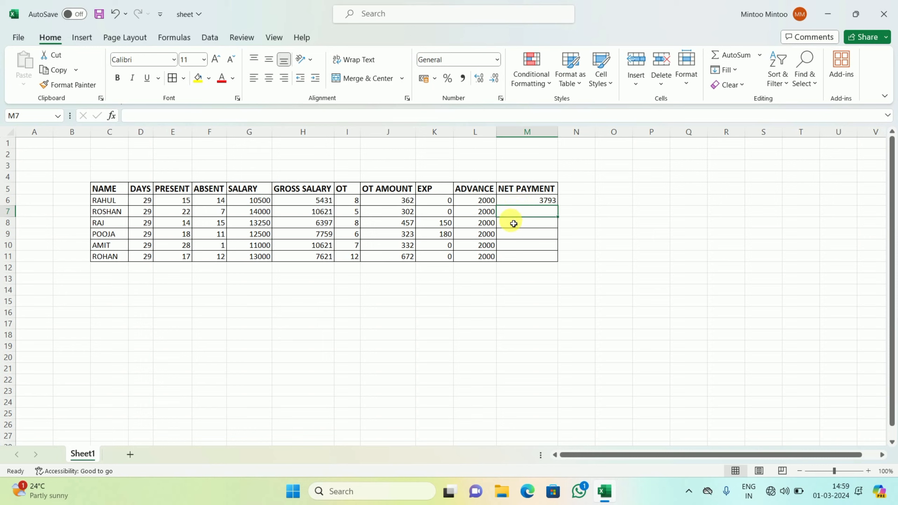
drag(527, 200, 541, 256)
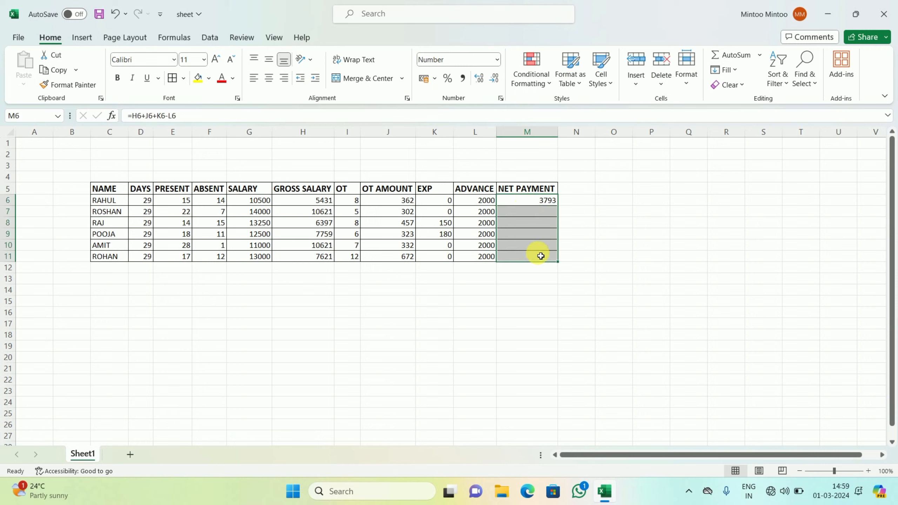
key(ctrl+d)
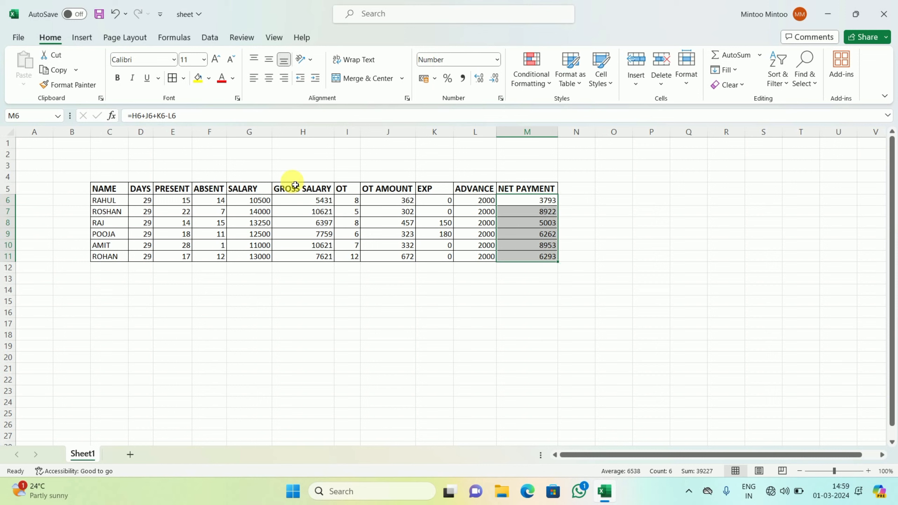
AutoFit the column widths of the whole salary table, C5:M11
drag(101, 187, 535, 255)
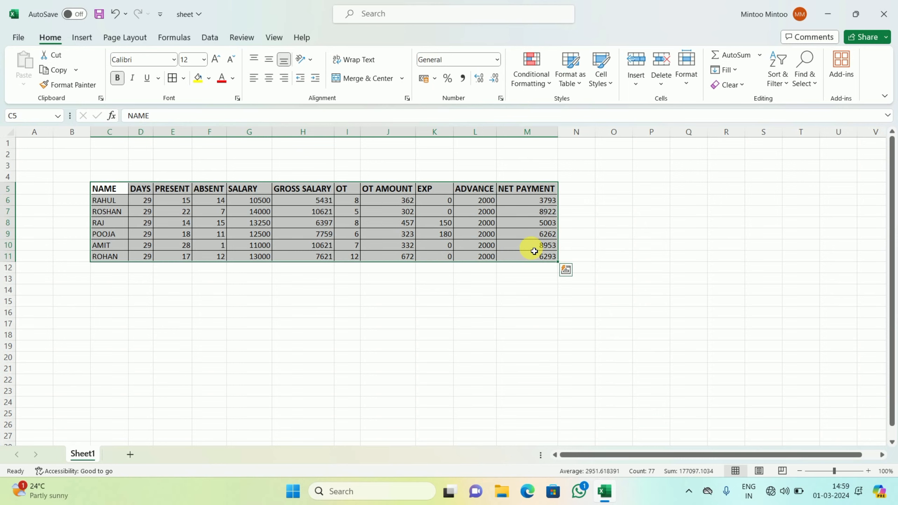
key(alt)
key(o)
key(c)
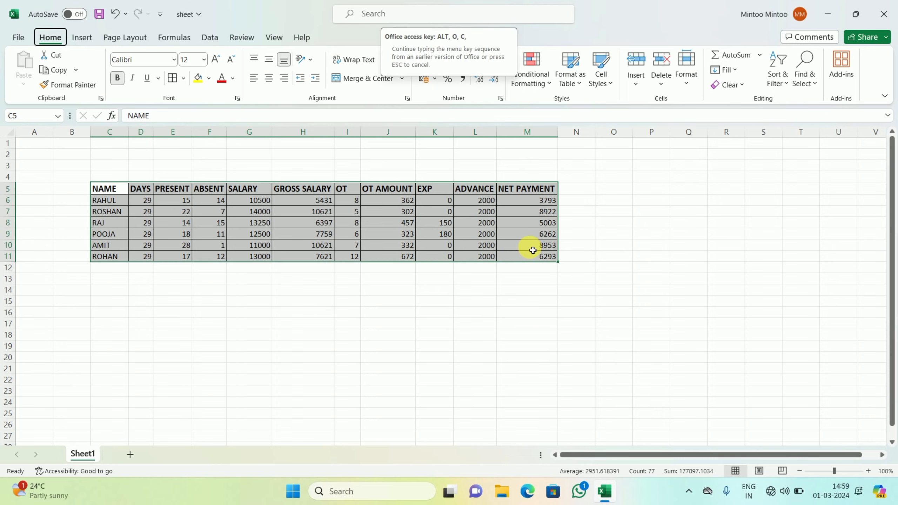
key(a)
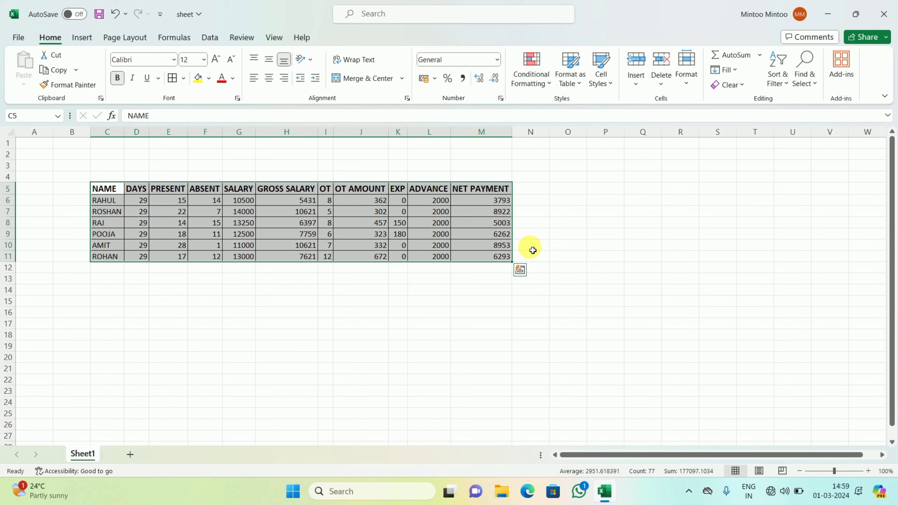
Enter the sheet title MINTOO INDUSTRIES FEBRUARY 2024 in C3
click(113, 178)
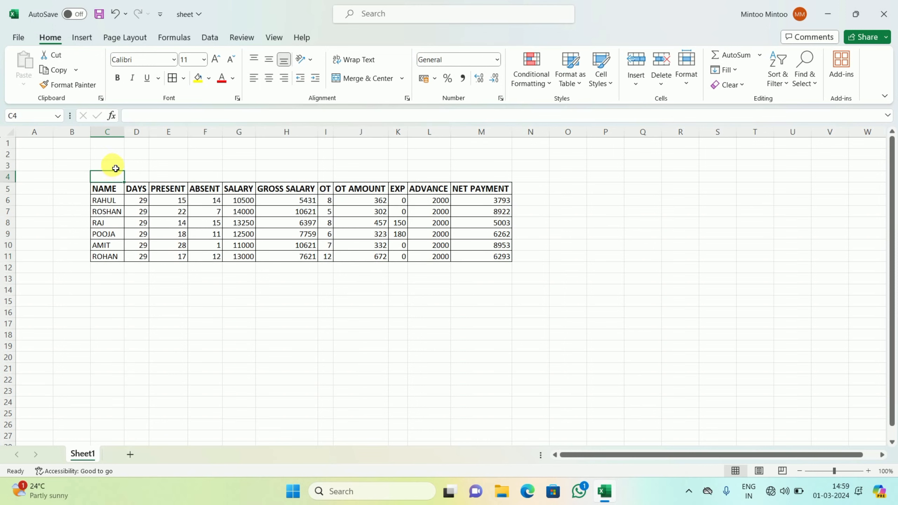
click(116, 169)
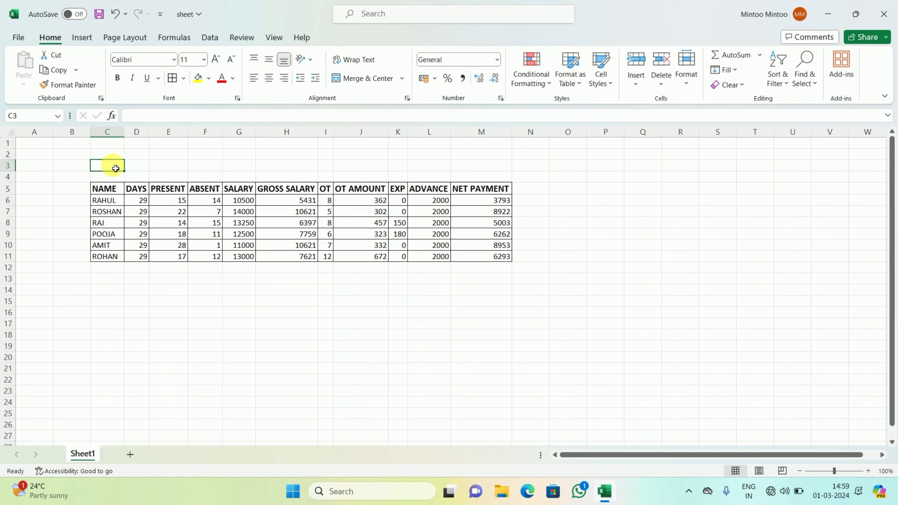
text(MINT)
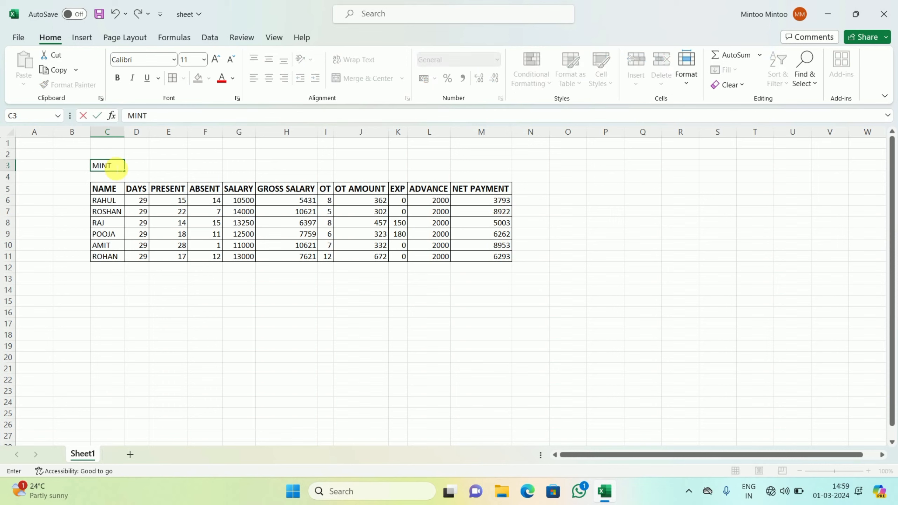
text(OO INDUSTRIES)
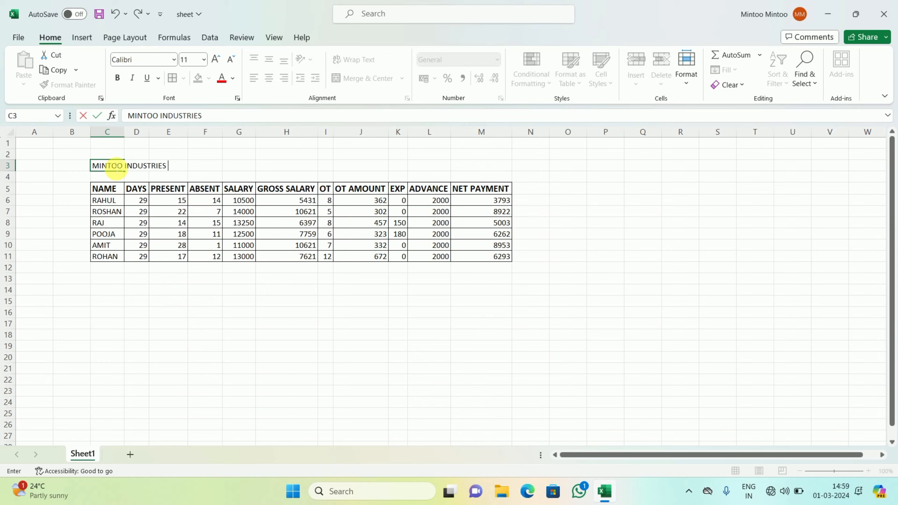
text( FAB)
text(RUARY)
key(BackSpace)
key(BackSpace)
key(BackSpace)
key(BackSpace)
key(BackSpace)
key(BackSpace)
key(BackSpace)
key(BackSpace)
text(FEBRUARY)
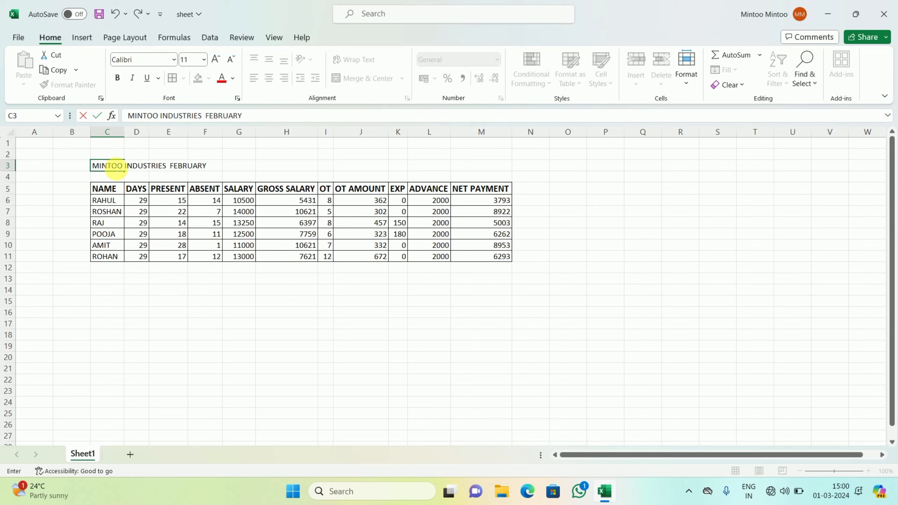
text( 2024)
key(Return)
Merge and center the title across C3:M4 and align it vertically to the middle
drag(105, 169, 460, 177)
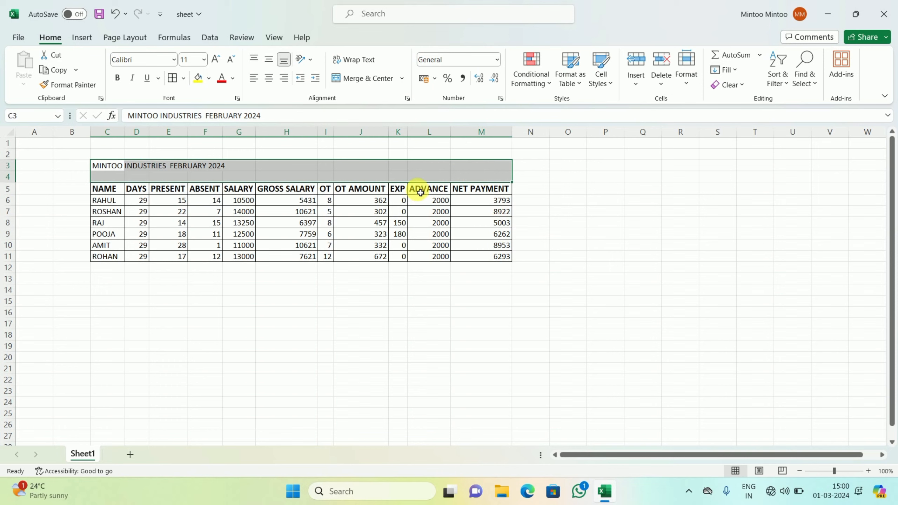
key(alt)
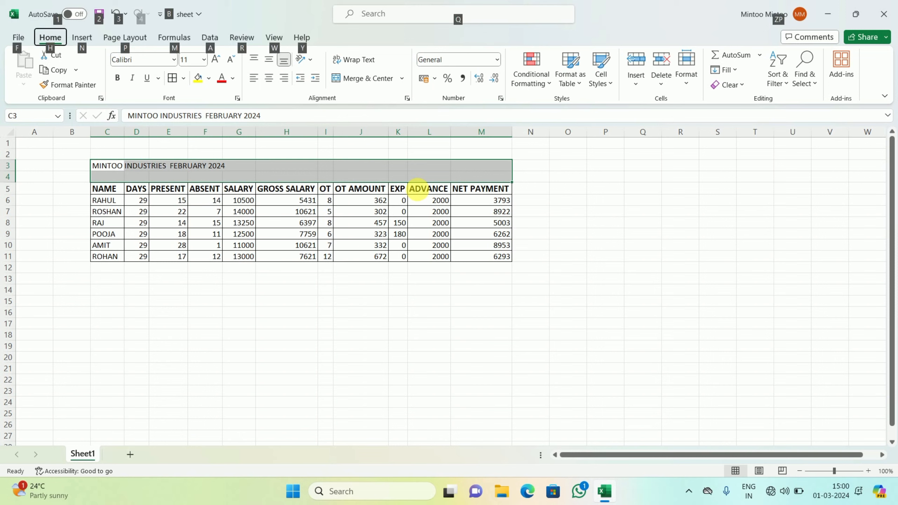
key(h)
key(m)
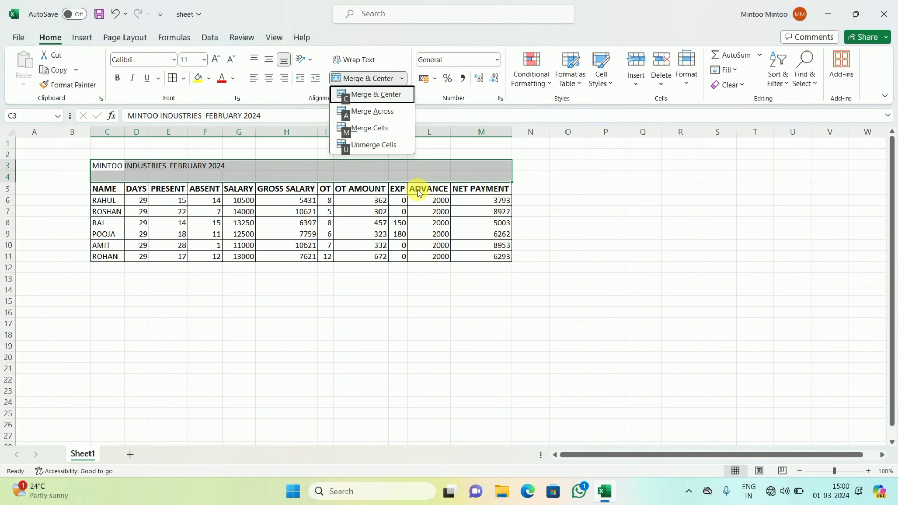
key(c)
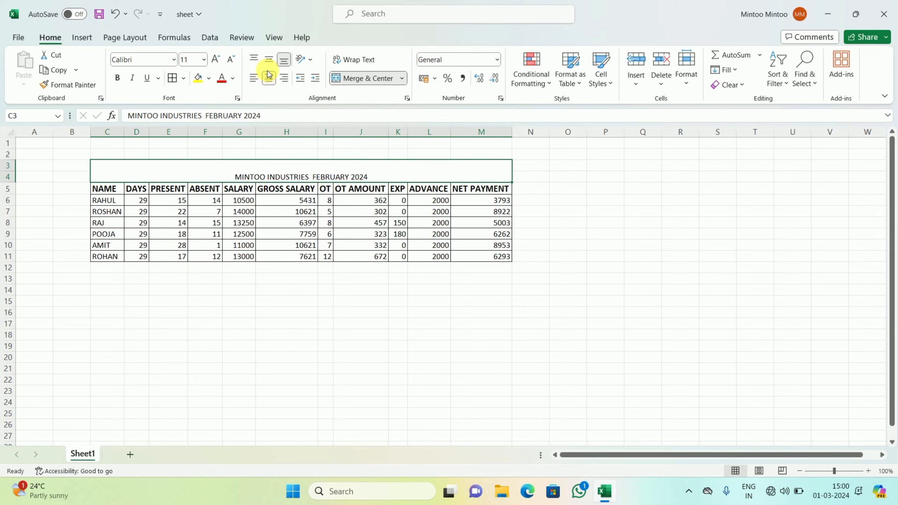
click(269, 60)
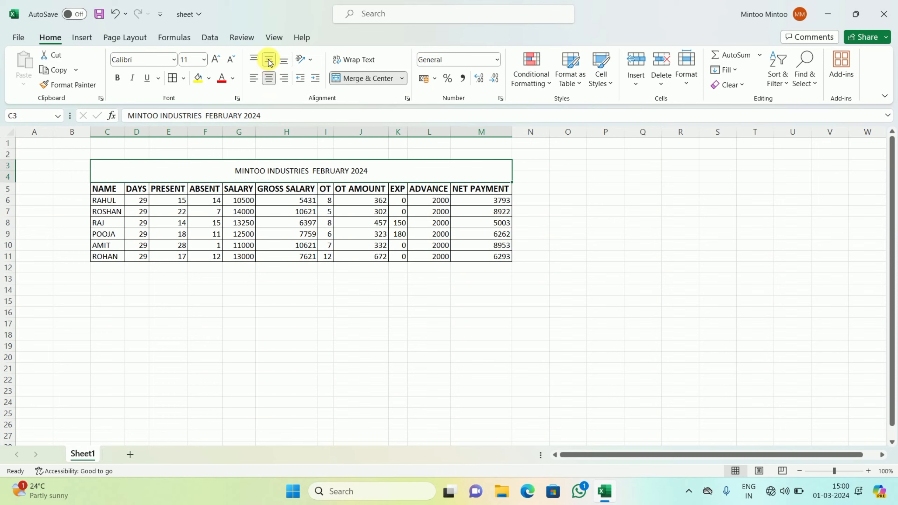
Make the merged title bold and set its font size to 16
key(ctrl+b)
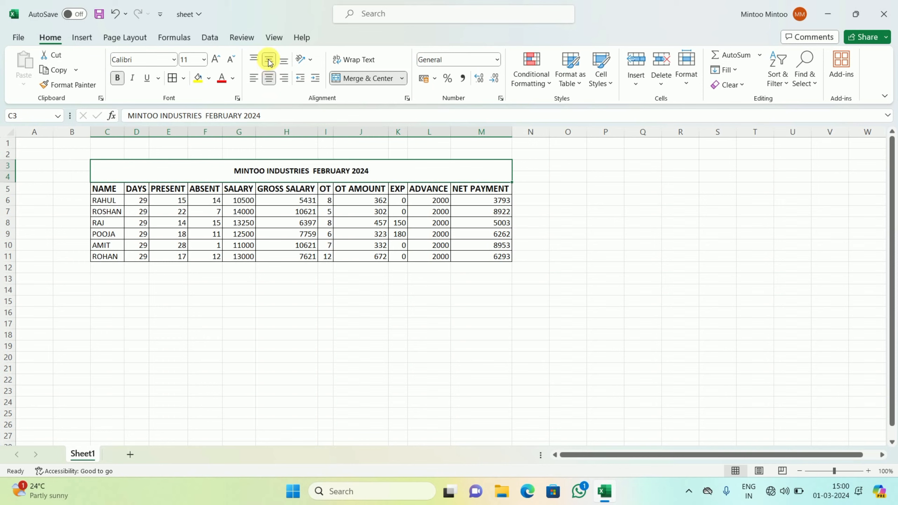
click(203, 60)
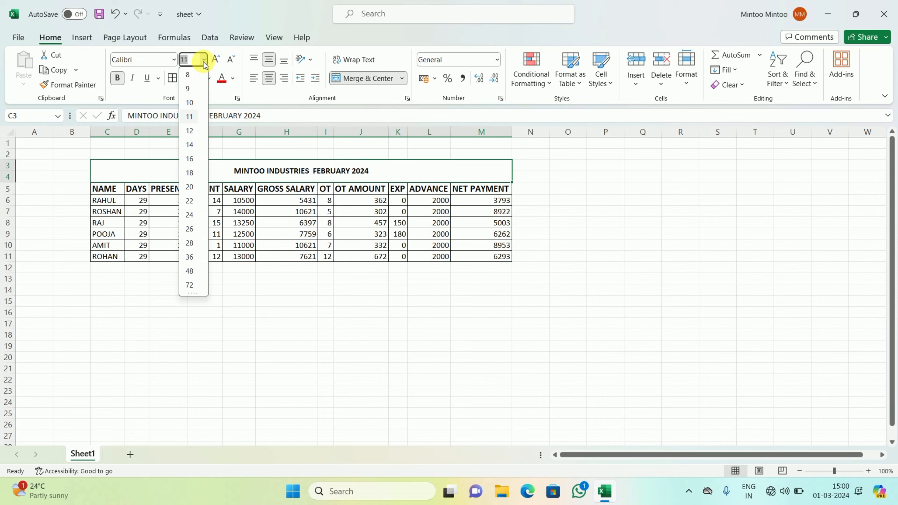
click(191, 159)
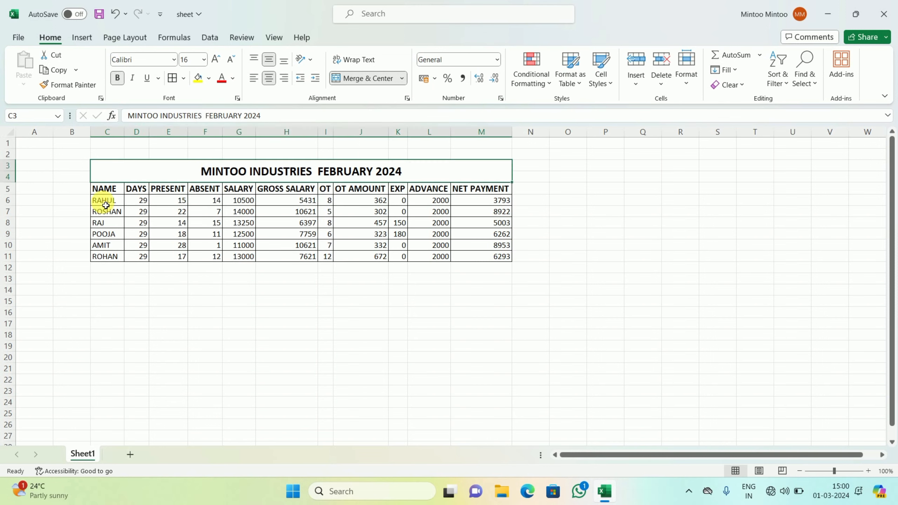
Make the employee names in C6:C11 and the net payment values in M6:M11 bold
drag(102, 201, 121, 260)
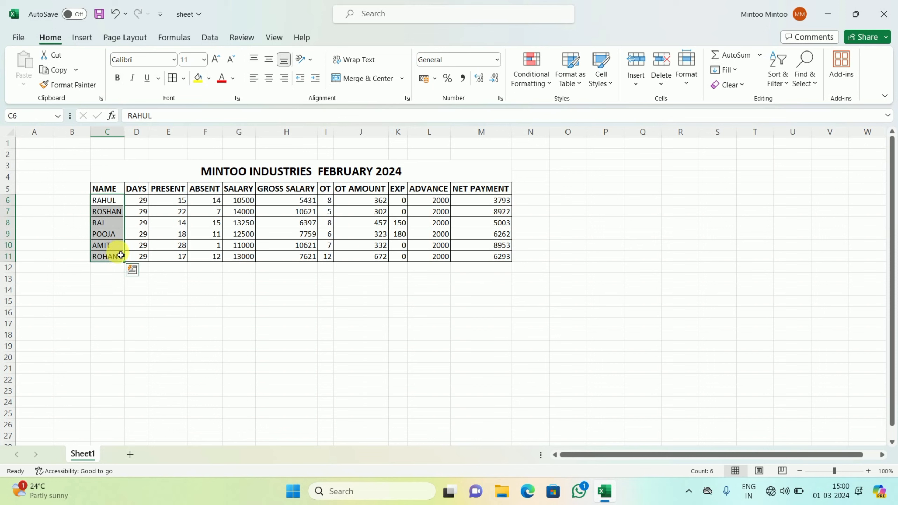
key(ctrl+b)
drag(493, 201, 501, 256)
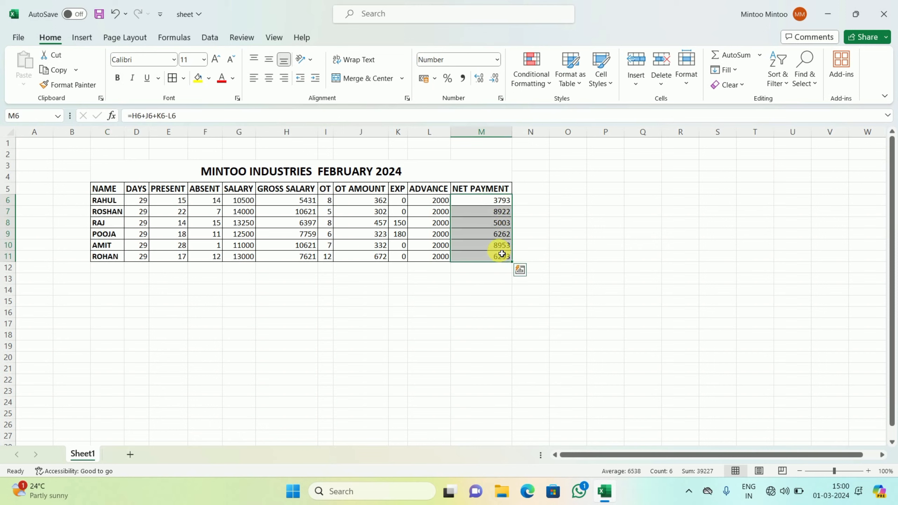
key(ctrl+b)
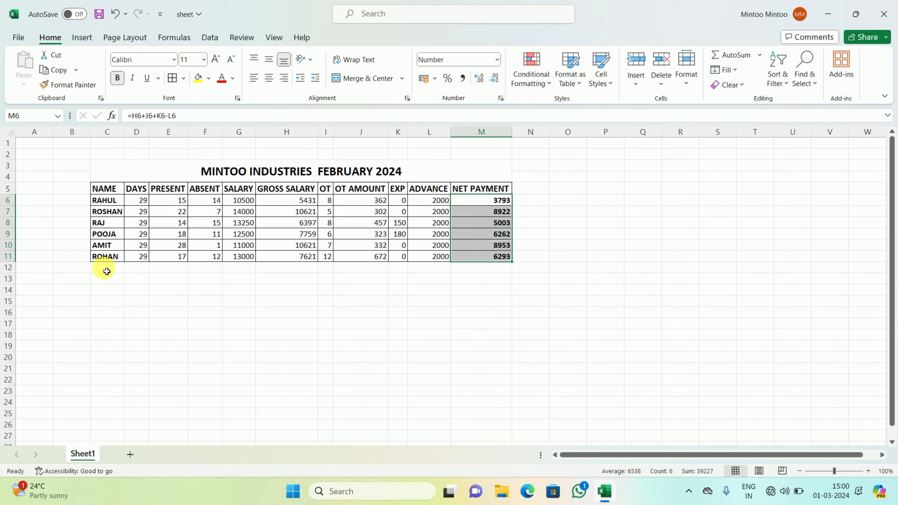
Enter TOTAL in C12 below the names and merge and center it across C12:L12
click(110, 269)
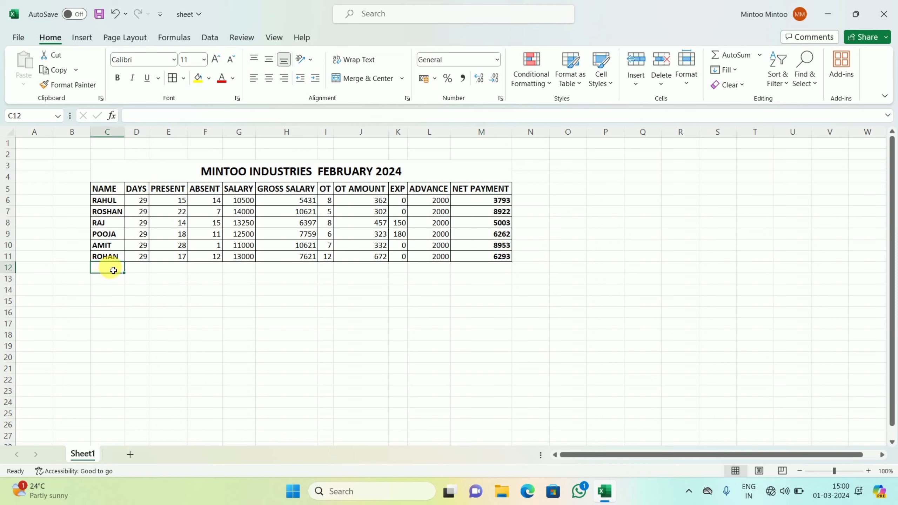
text(TOTAL)
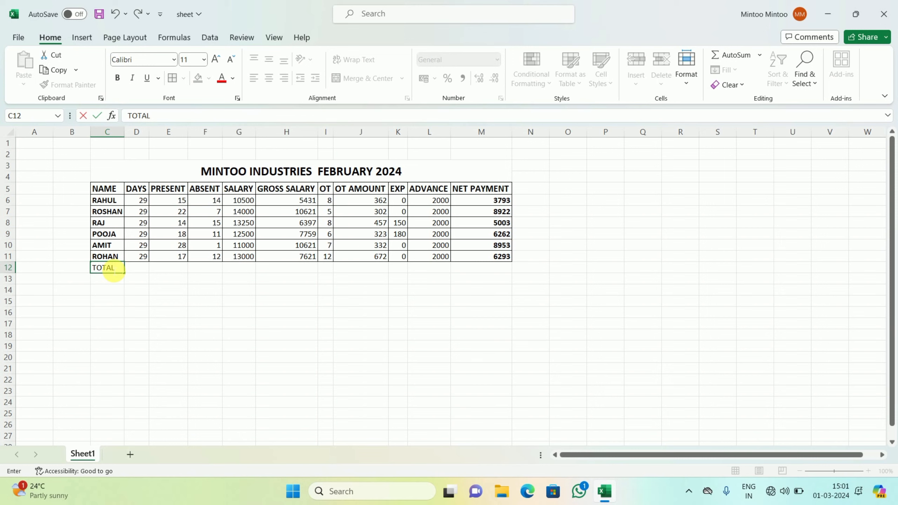
key(Return)
drag(110, 268, 428, 272)
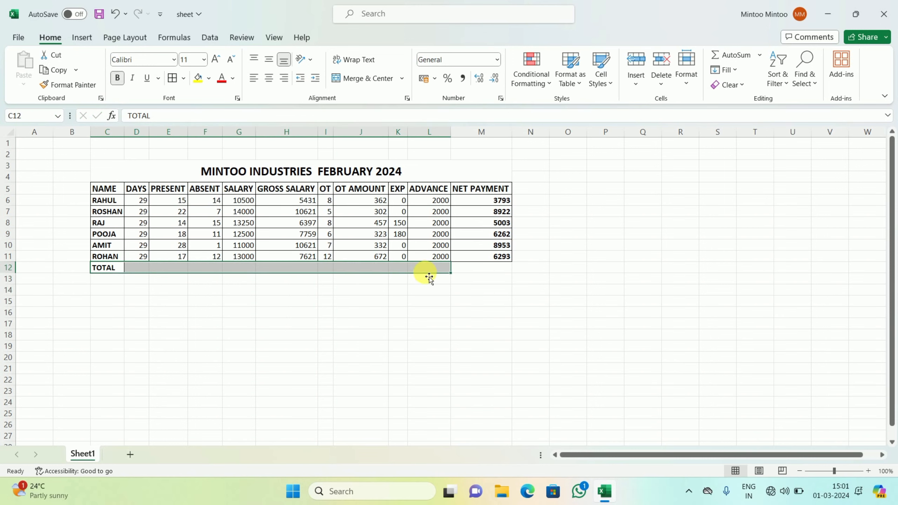
key(alt+h)
key(m)
key(c)
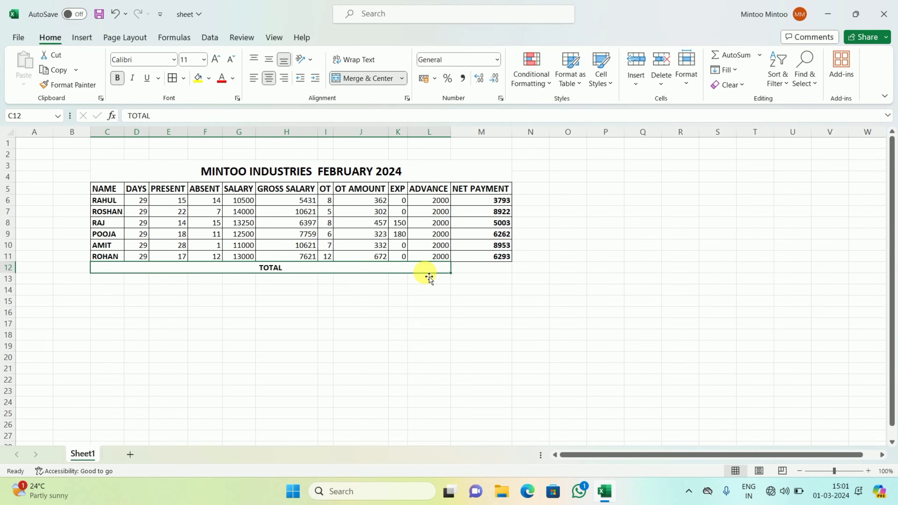
Apply all borders to the TOTAL row from C12 to M12
click(474, 278)
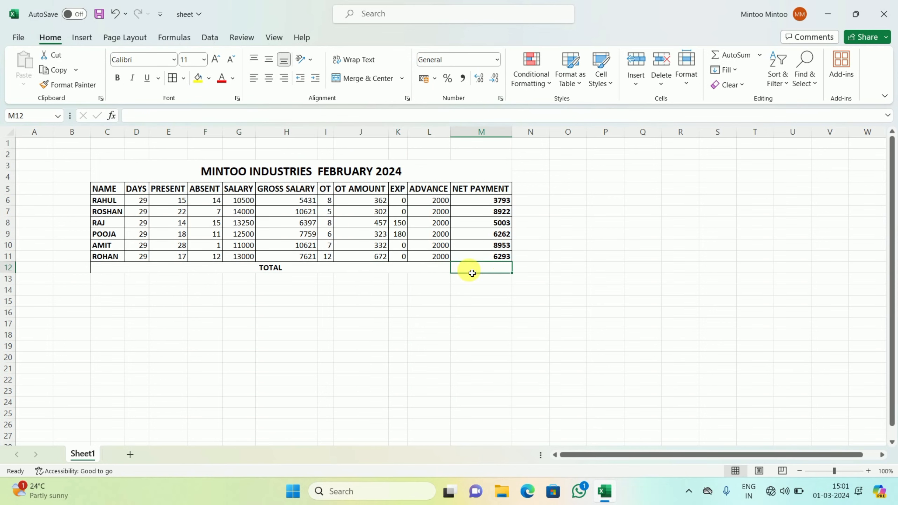
drag(136, 271, 481, 267)
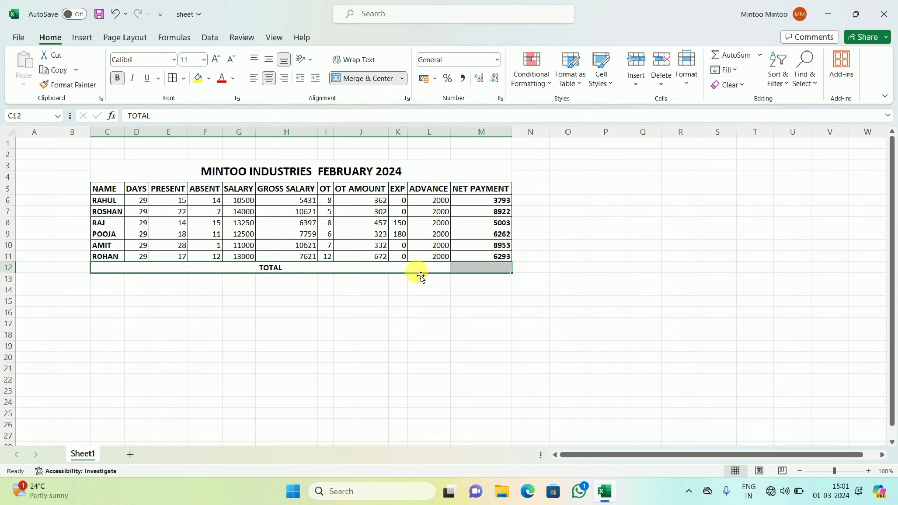
key(alt)
key(h)
key(b)
key(a)
click(420, 278)
Total the net payments in M12 with the formula =SUM(M6:M11)
click(479, 272)
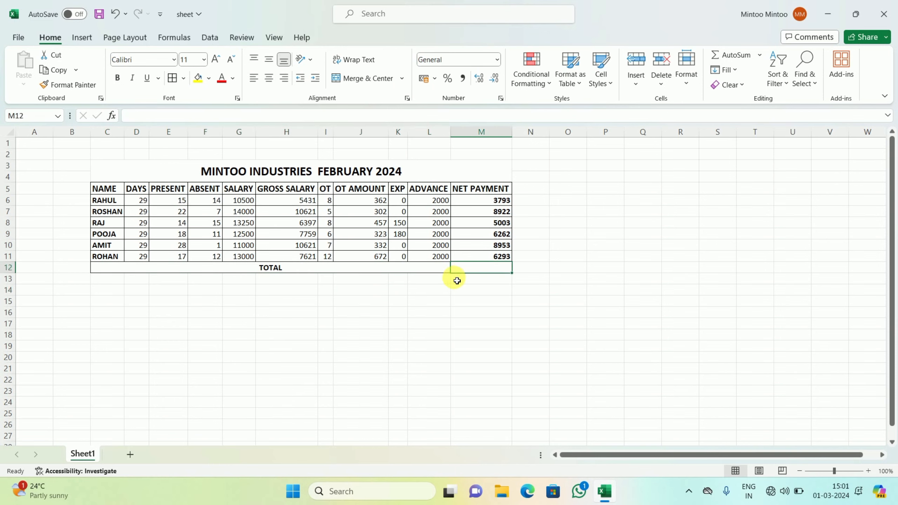
text(=)
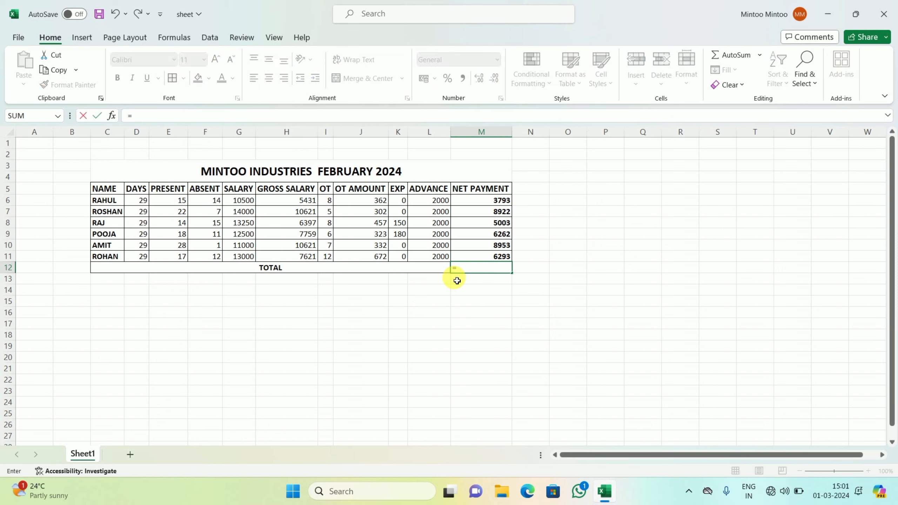
text(SUM)
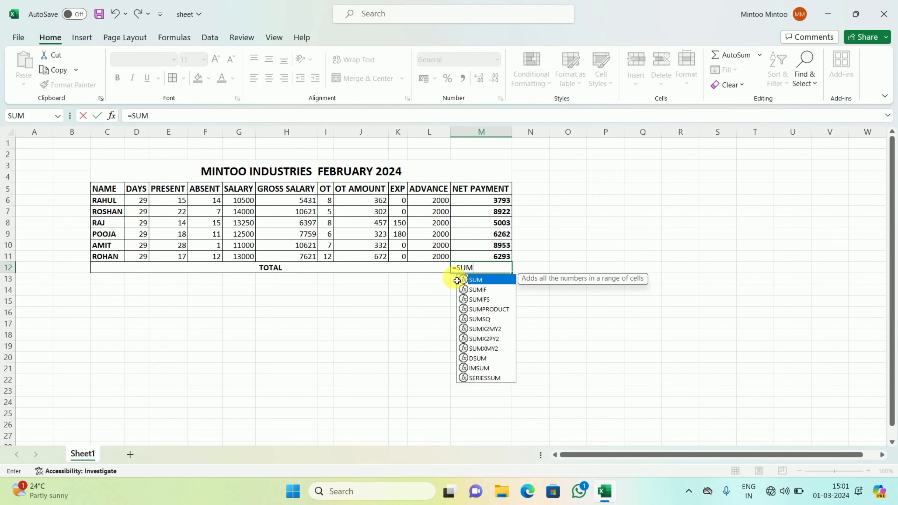
double_click(480, 283)
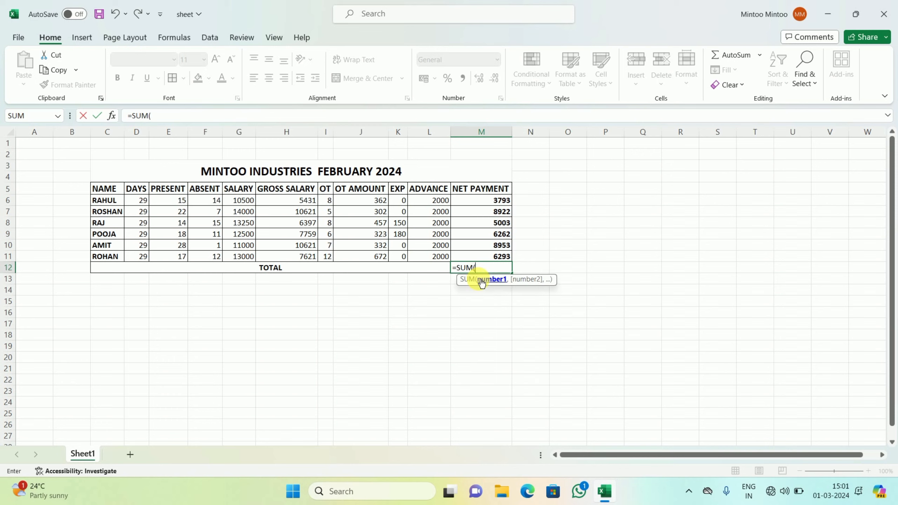
drag(493, 201, 501, 255)
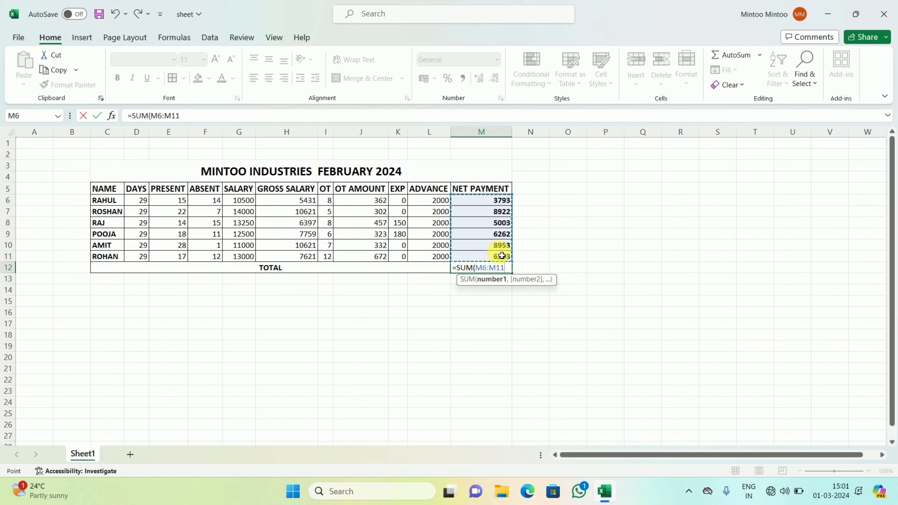
text())
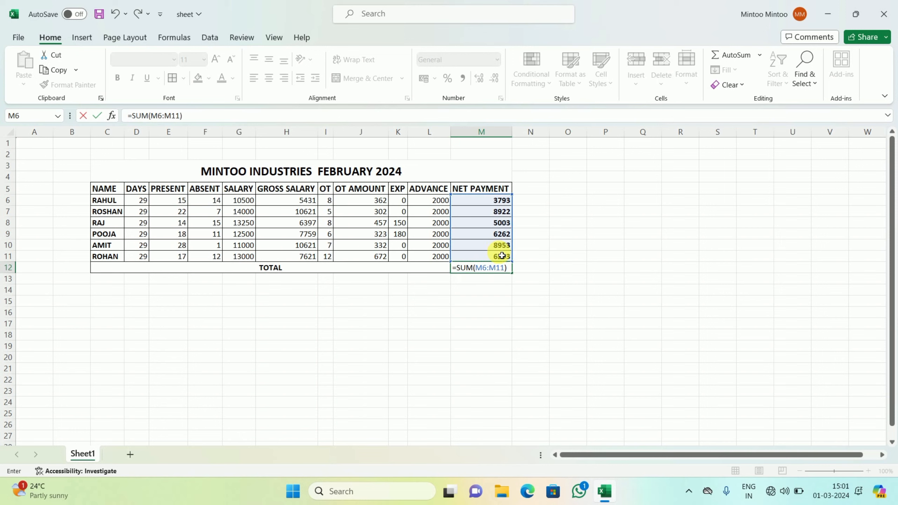
key(Return)
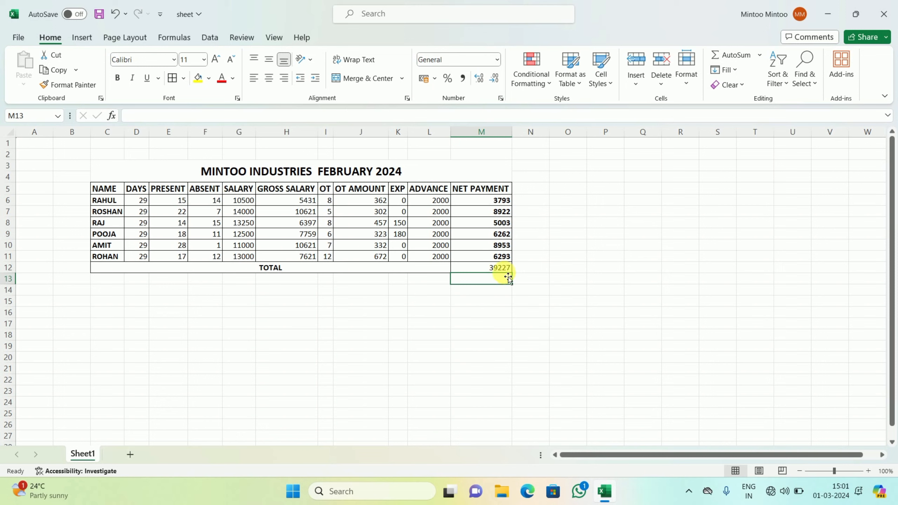
Format the net payment values and total in M6:M12 with comma style and no decimal places
drag(482, 201, 497, 267)
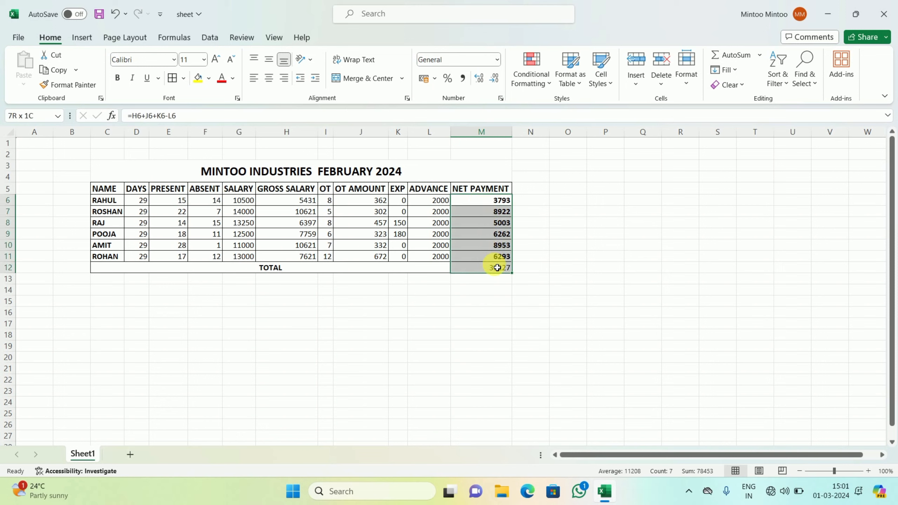
click(462, 80)
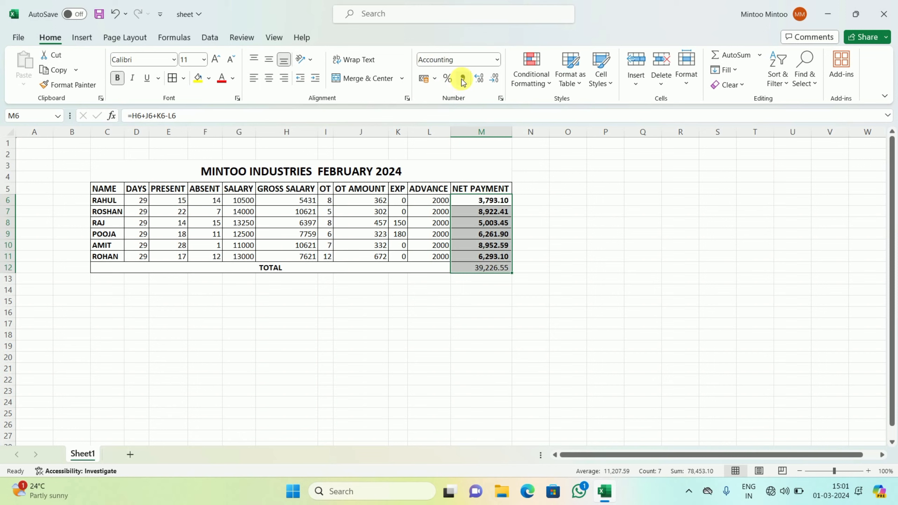
click(463, 80)
click(494, 83)
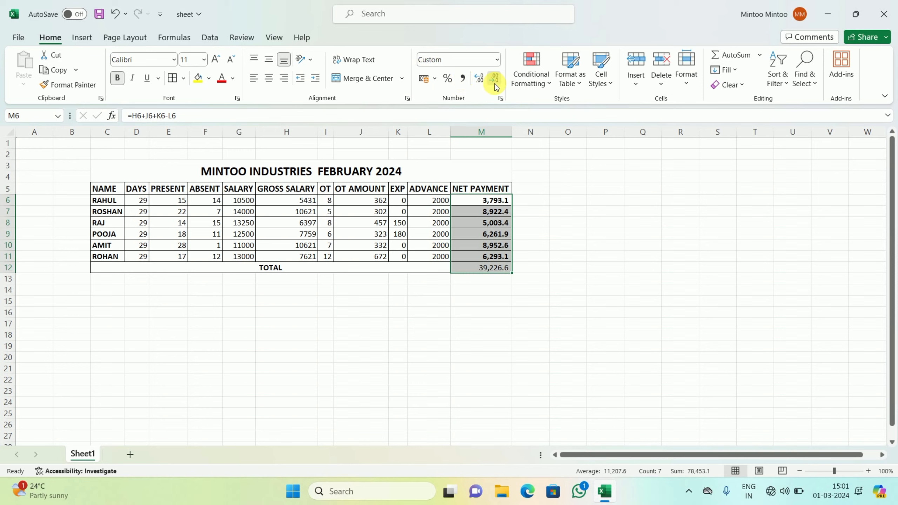
click(495, 83)
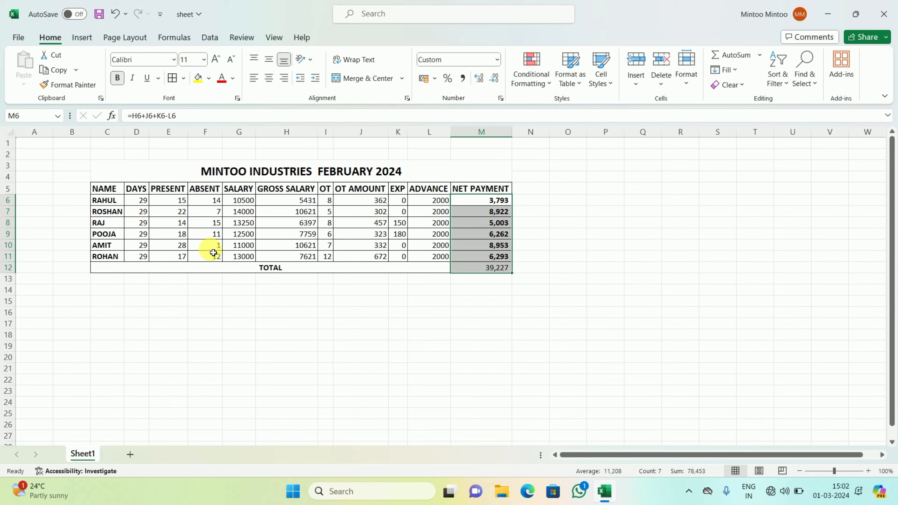
Apply all borders to the whole salary sheet from the title in C3 to the total in M12
drag(137, 168, 410, 272)
key(alt)
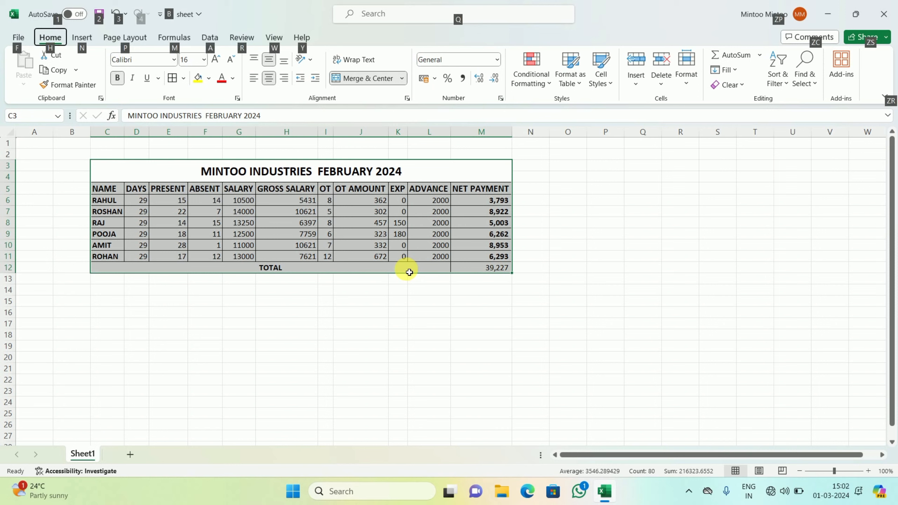
key(h)
key(b)
key(a)
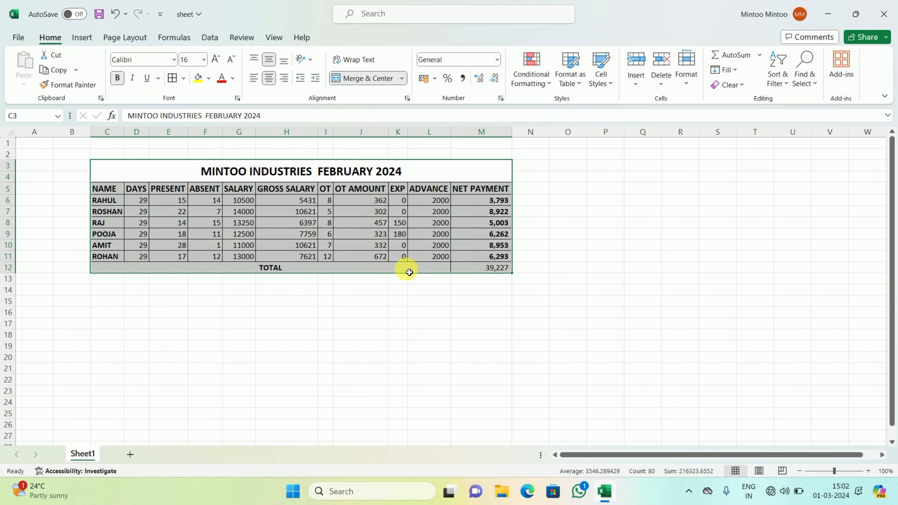
click(321, 316)
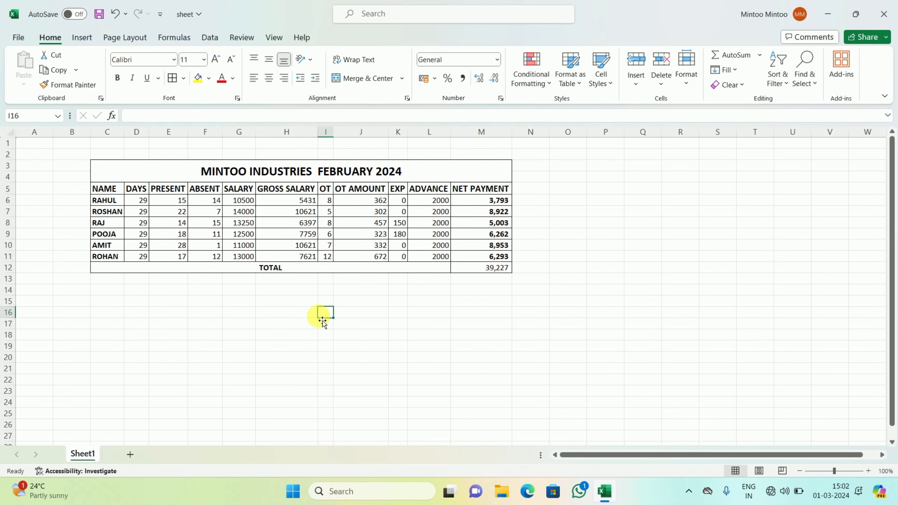